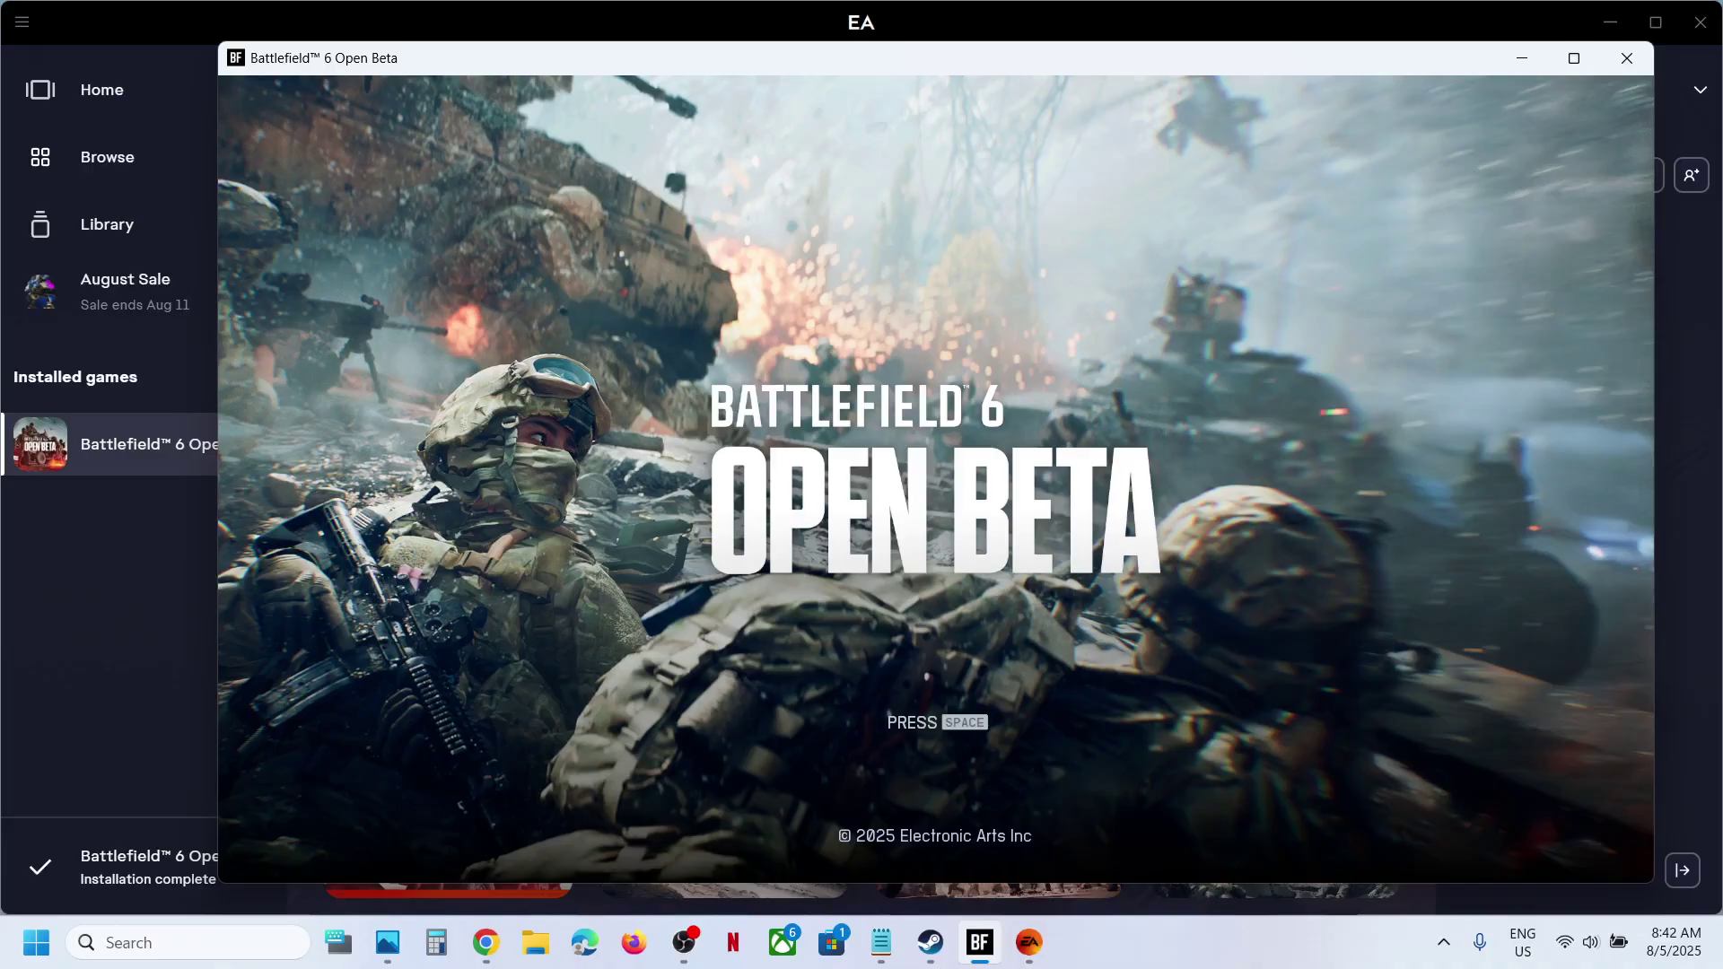
Step: Skip the Battlefield 6 title screen and open Task Manager from the taskbar menu
{"action": "key", "text": "space"}
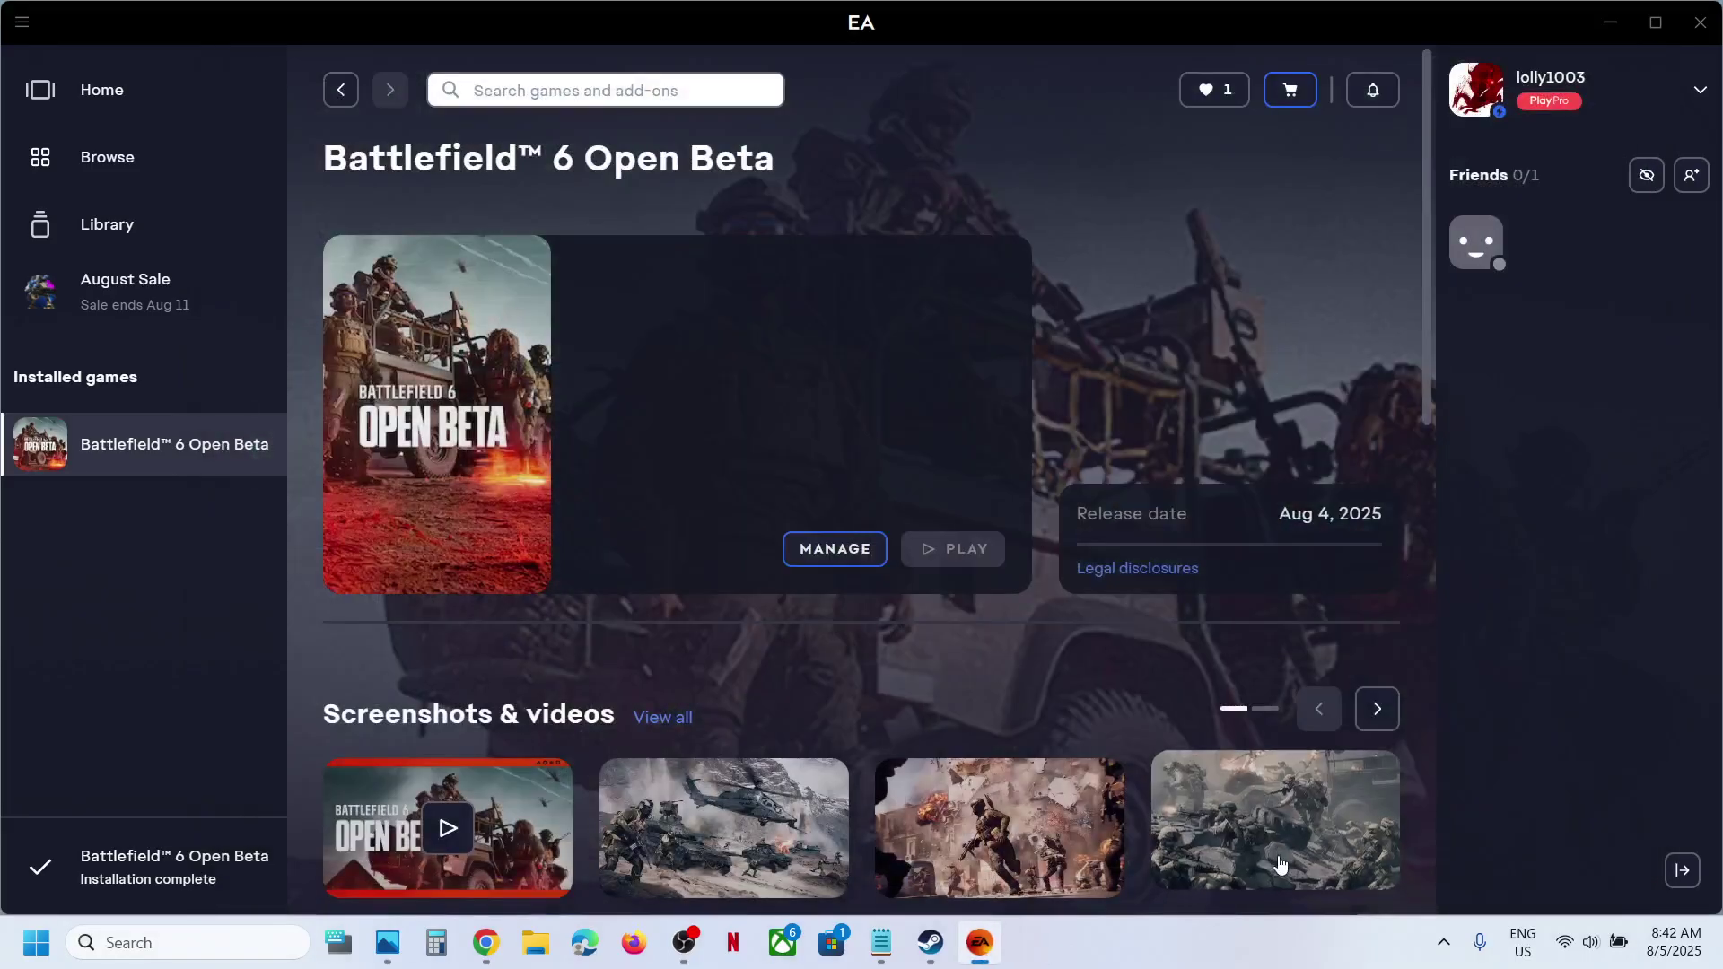
{"action": "right_click", "coordinate": [1244, 942]}
{"action": "left_click", "coordinate": [1263, 859]}
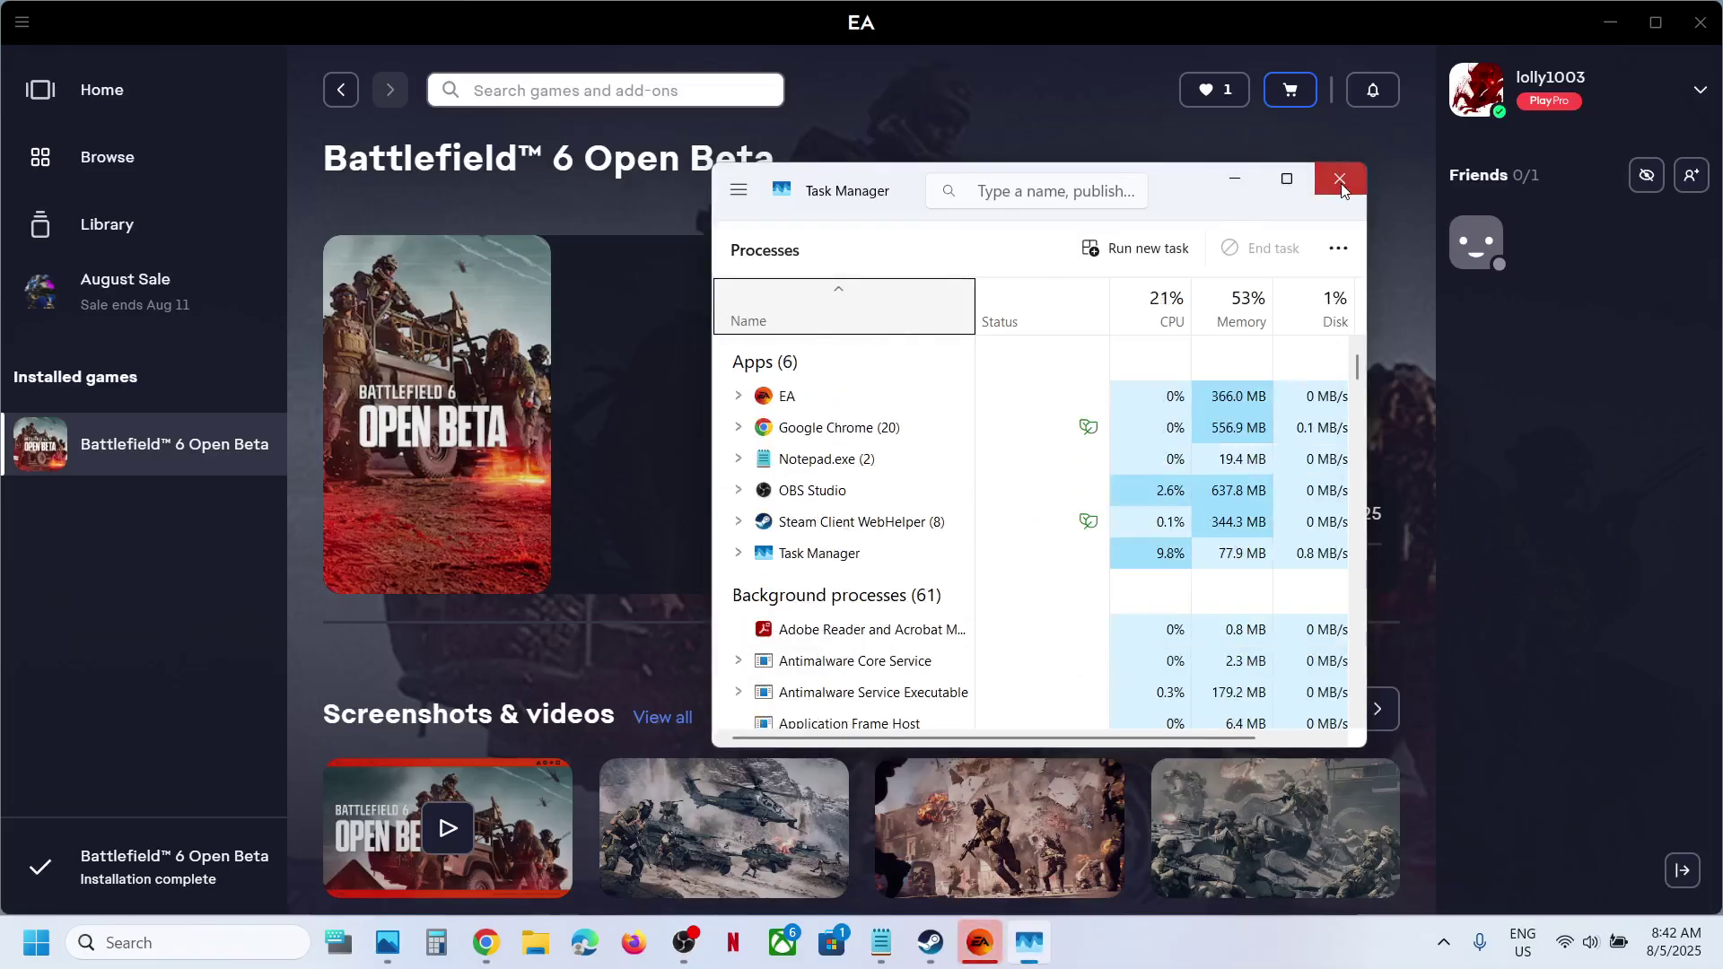
Step: Close Task Manager and launch Windows Security from Settings > Privacy & security
{"action": "left_click", "coordinate": [1340, 179]}
{"action": "mouse_move", "coordinate": [723, 824]}
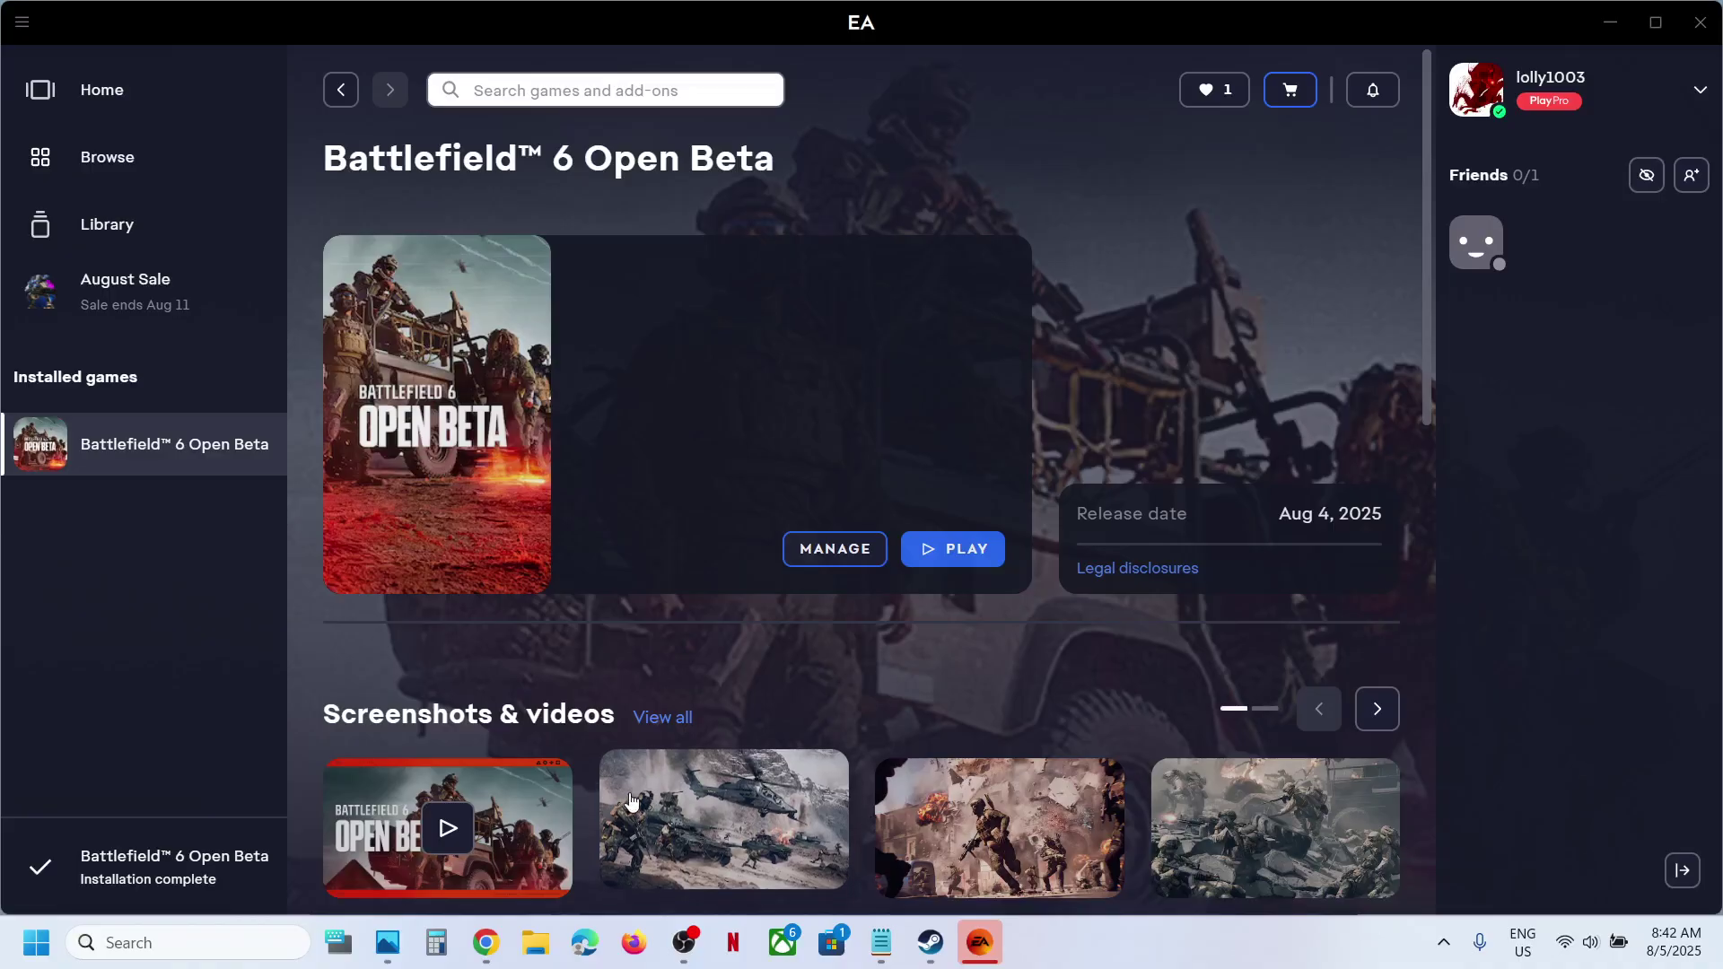
{"action": "key", "text": "super+i"}
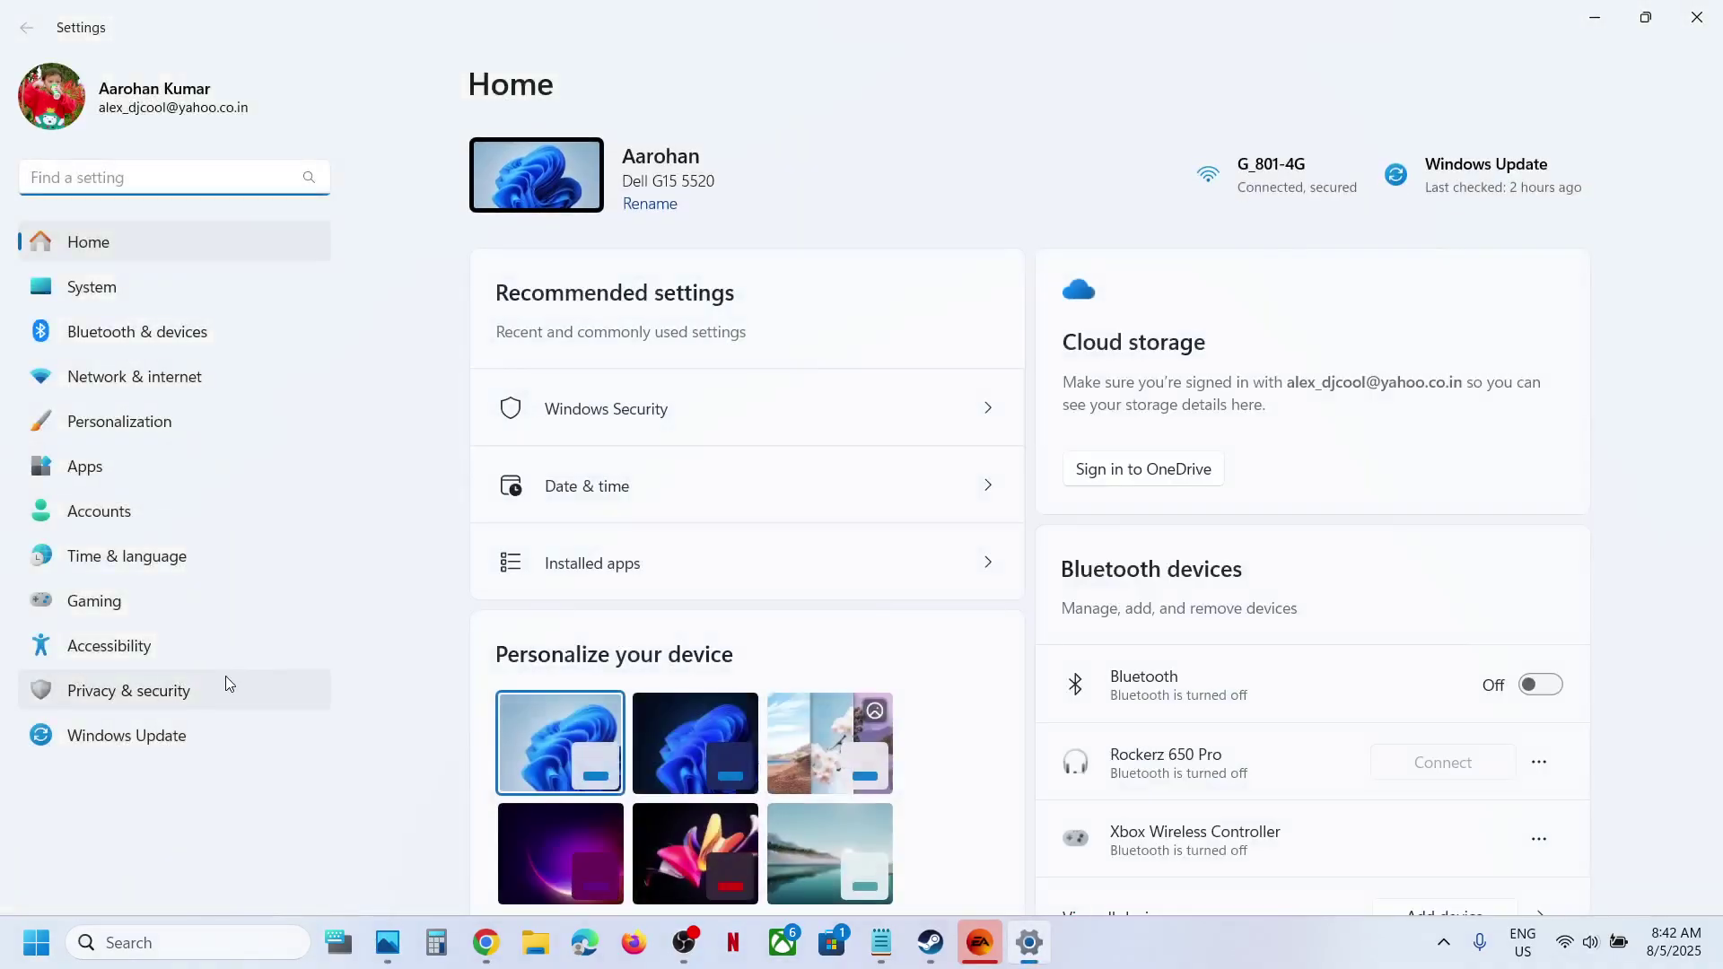
{"action": "left_click", "coordinate": [165, 698]}
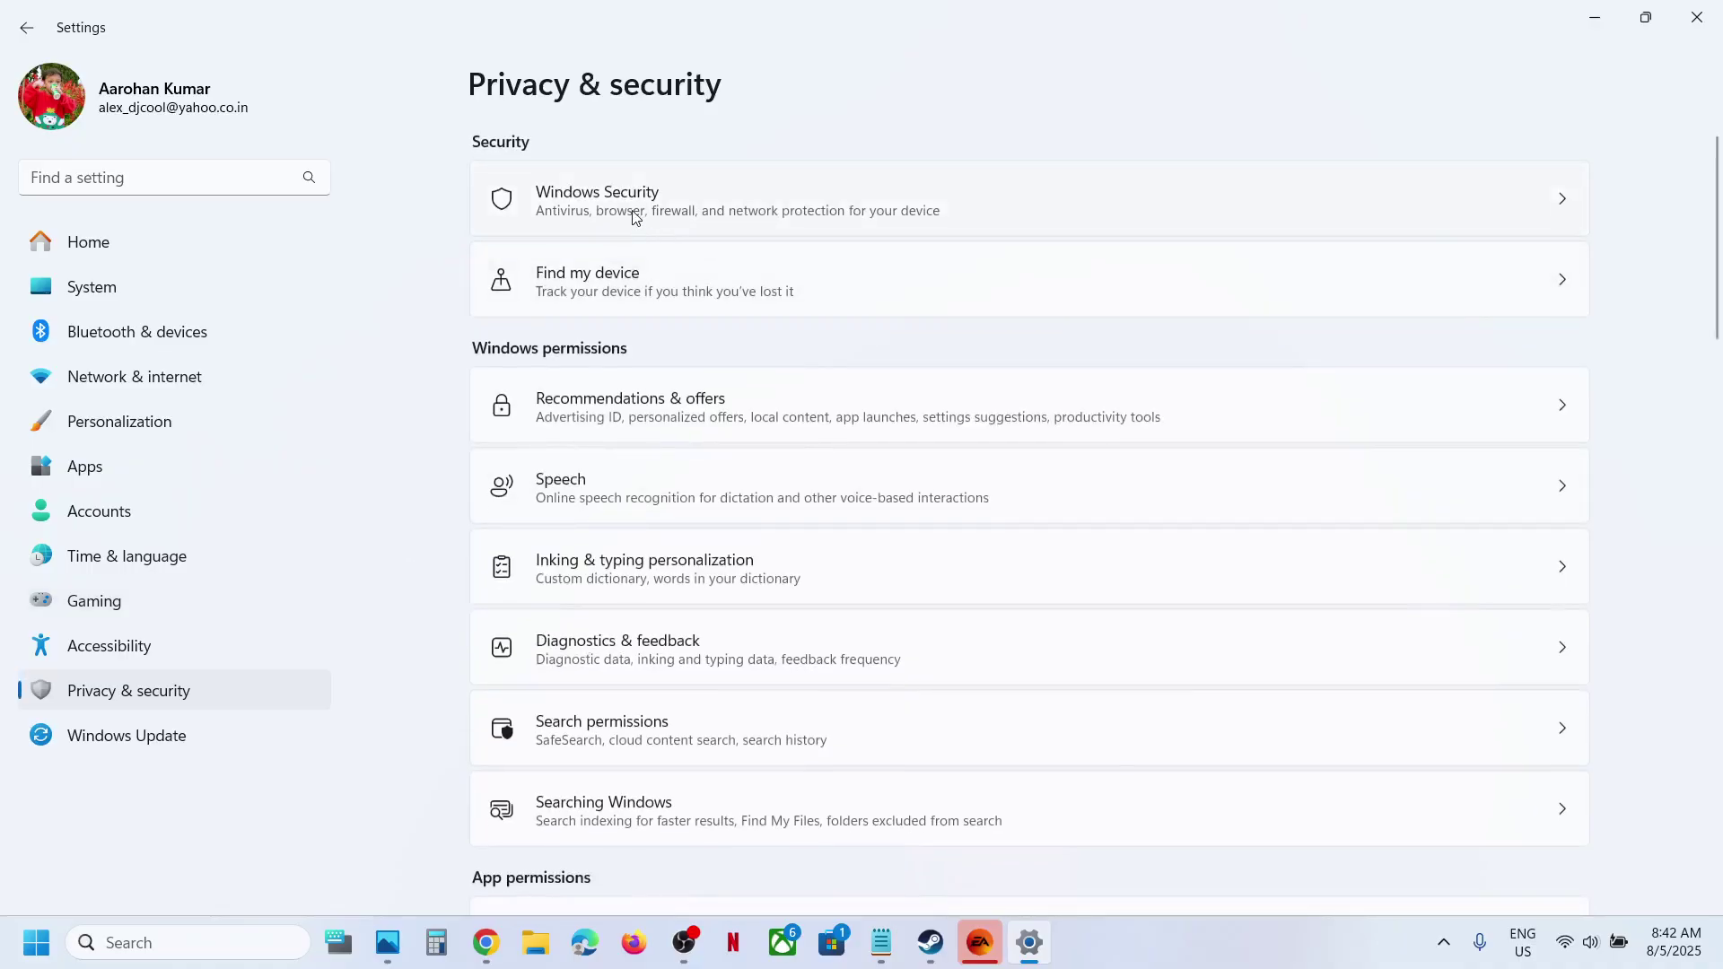
{"action": "left_click", "coordinate": [635, 218]}
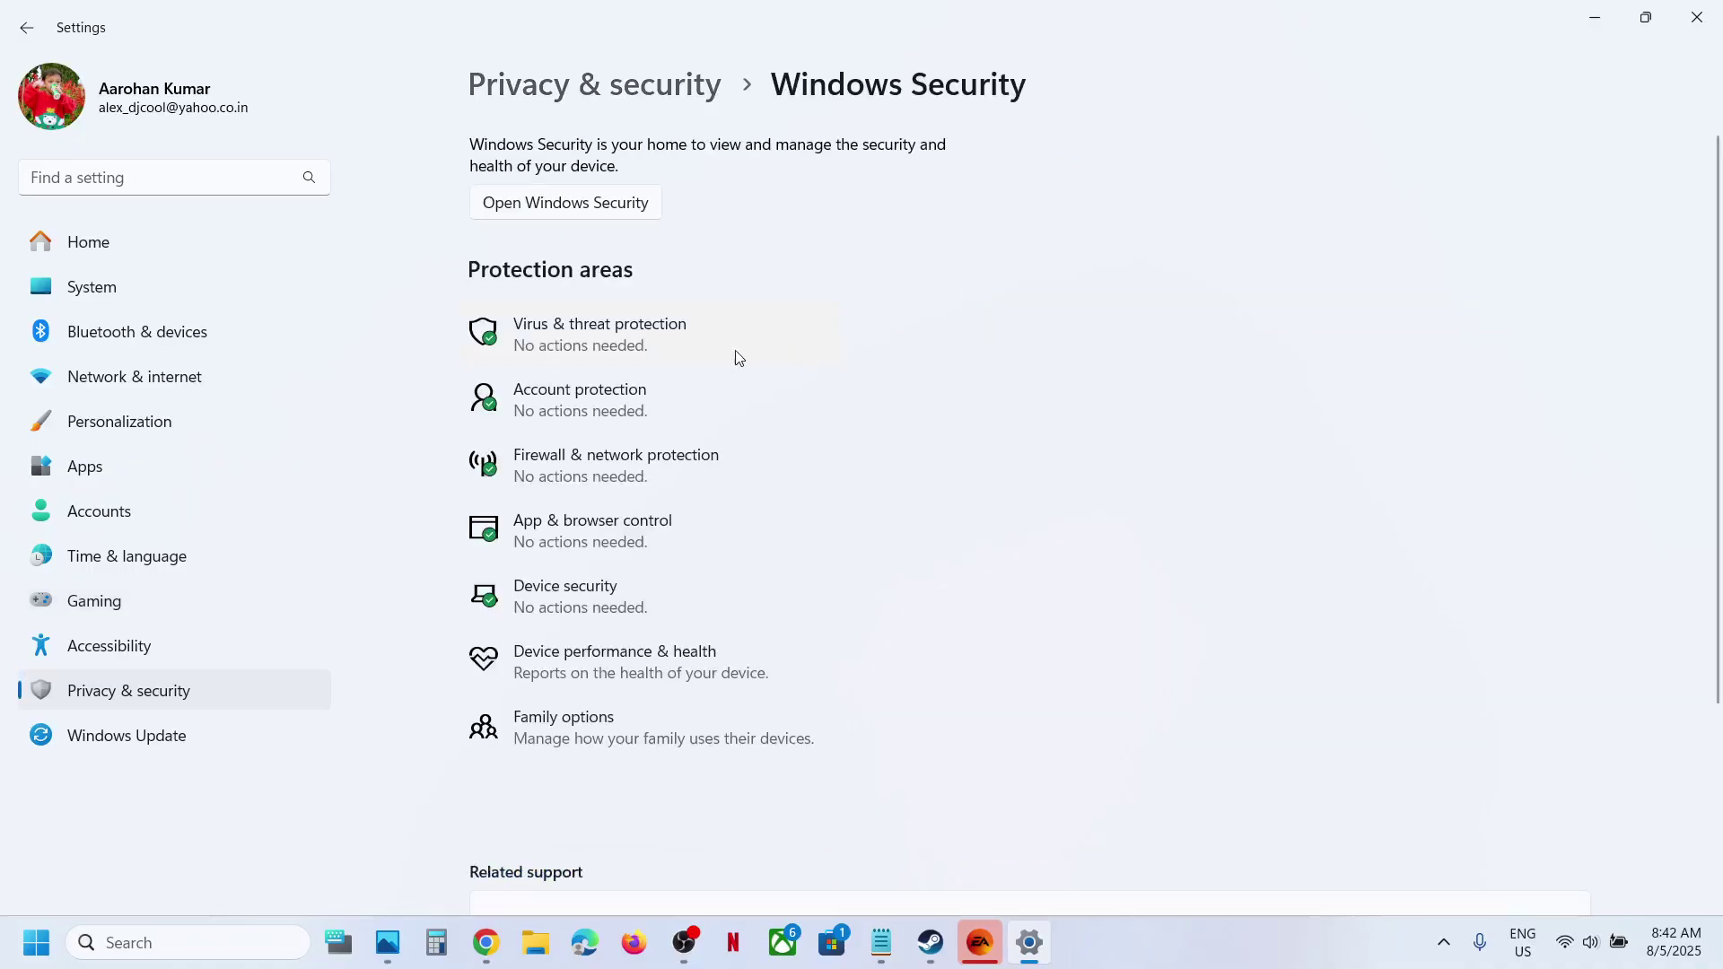
{"action": "left_click", "coordinate": [626, 348]}
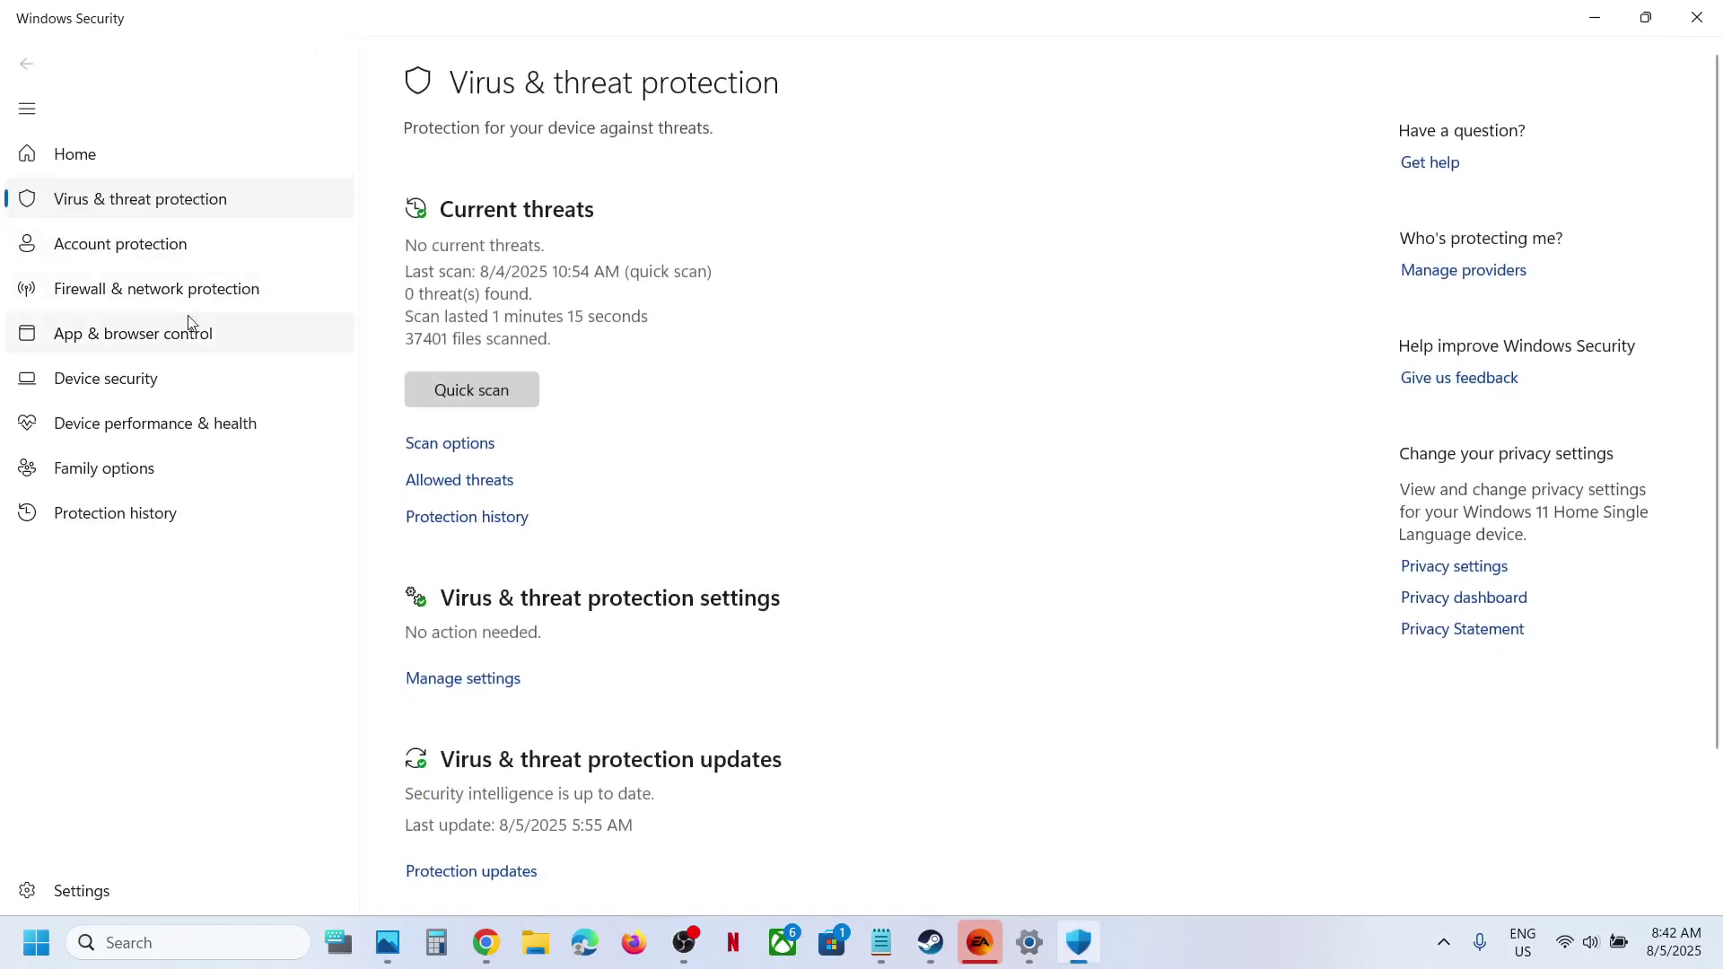
Step: Go to App & browser control > Exploit protection > Program settings and start adding a program
{"action": "left_click", "coordinate": [137, 343]}
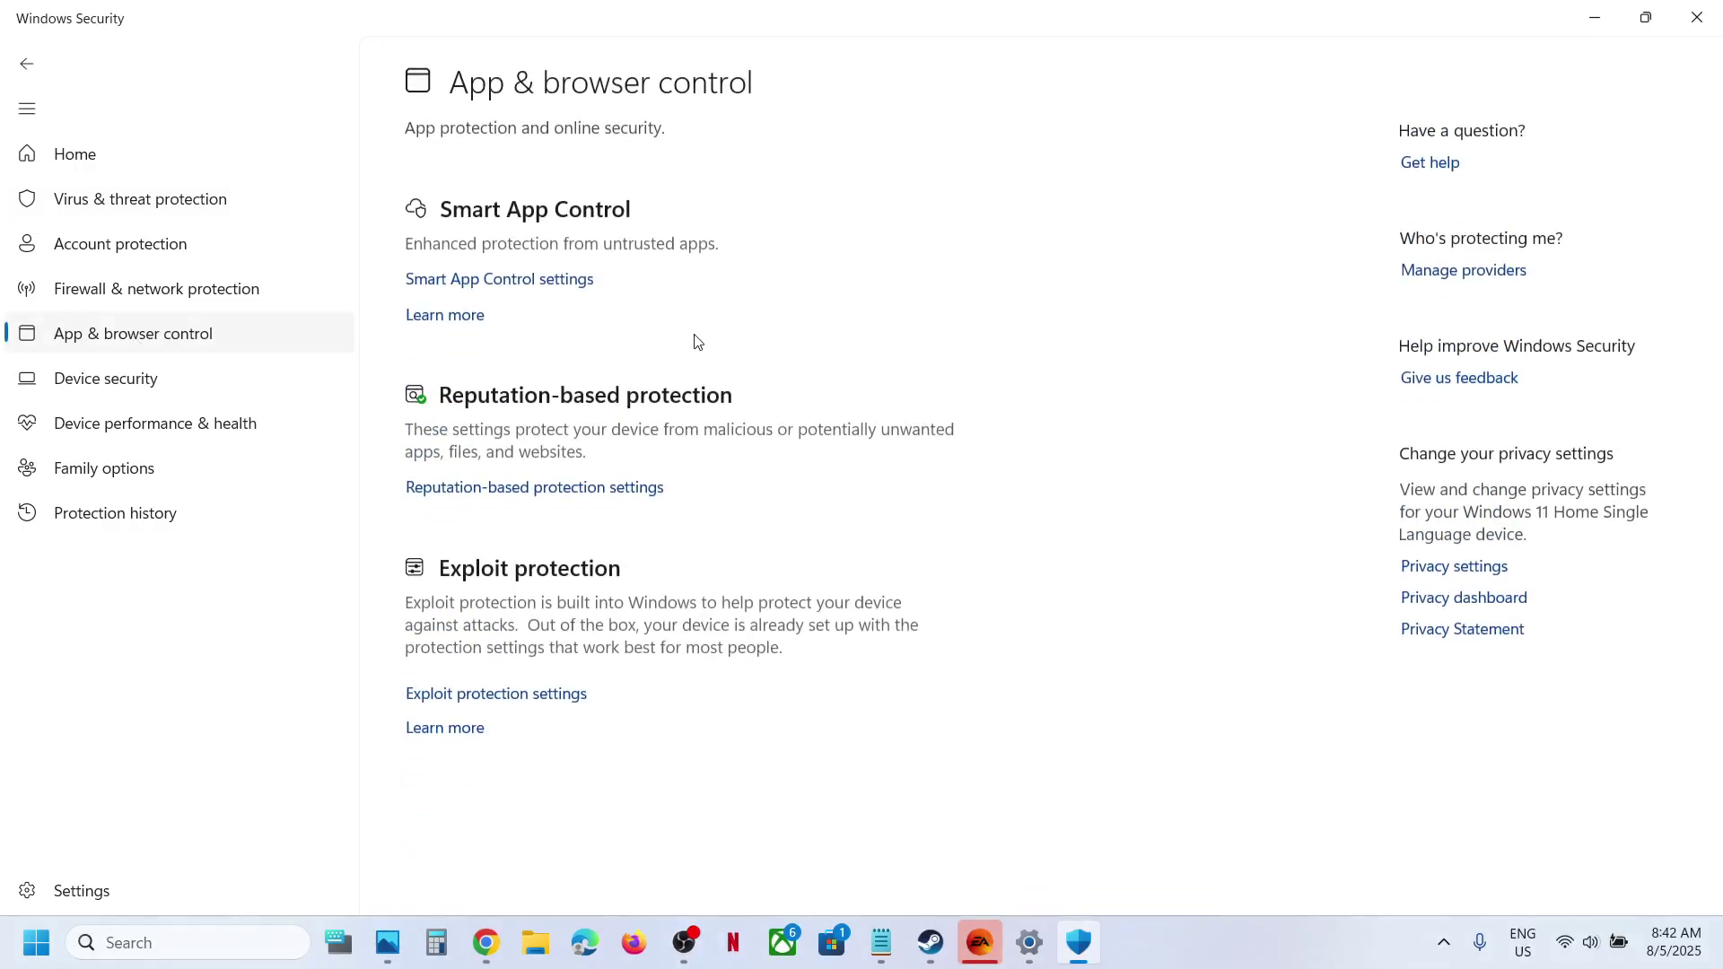
{"action": "left_click", "coordinate": [510, 695]}
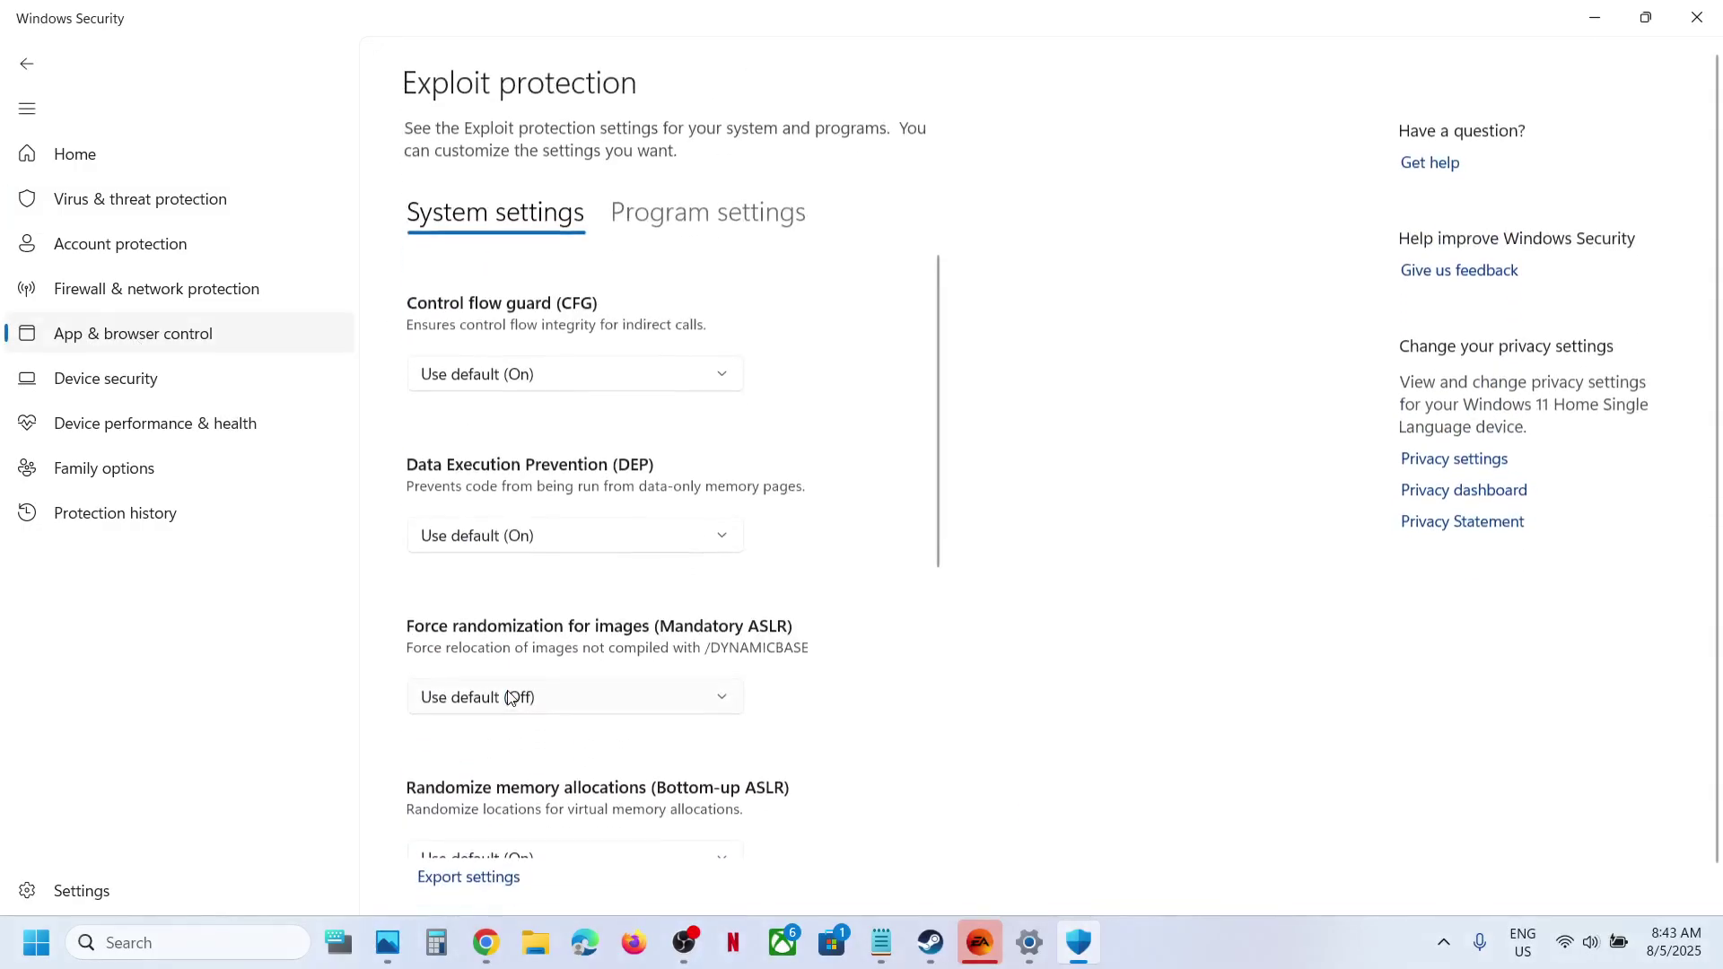
{"action": "left_click", "coordinate": [738, 218]}
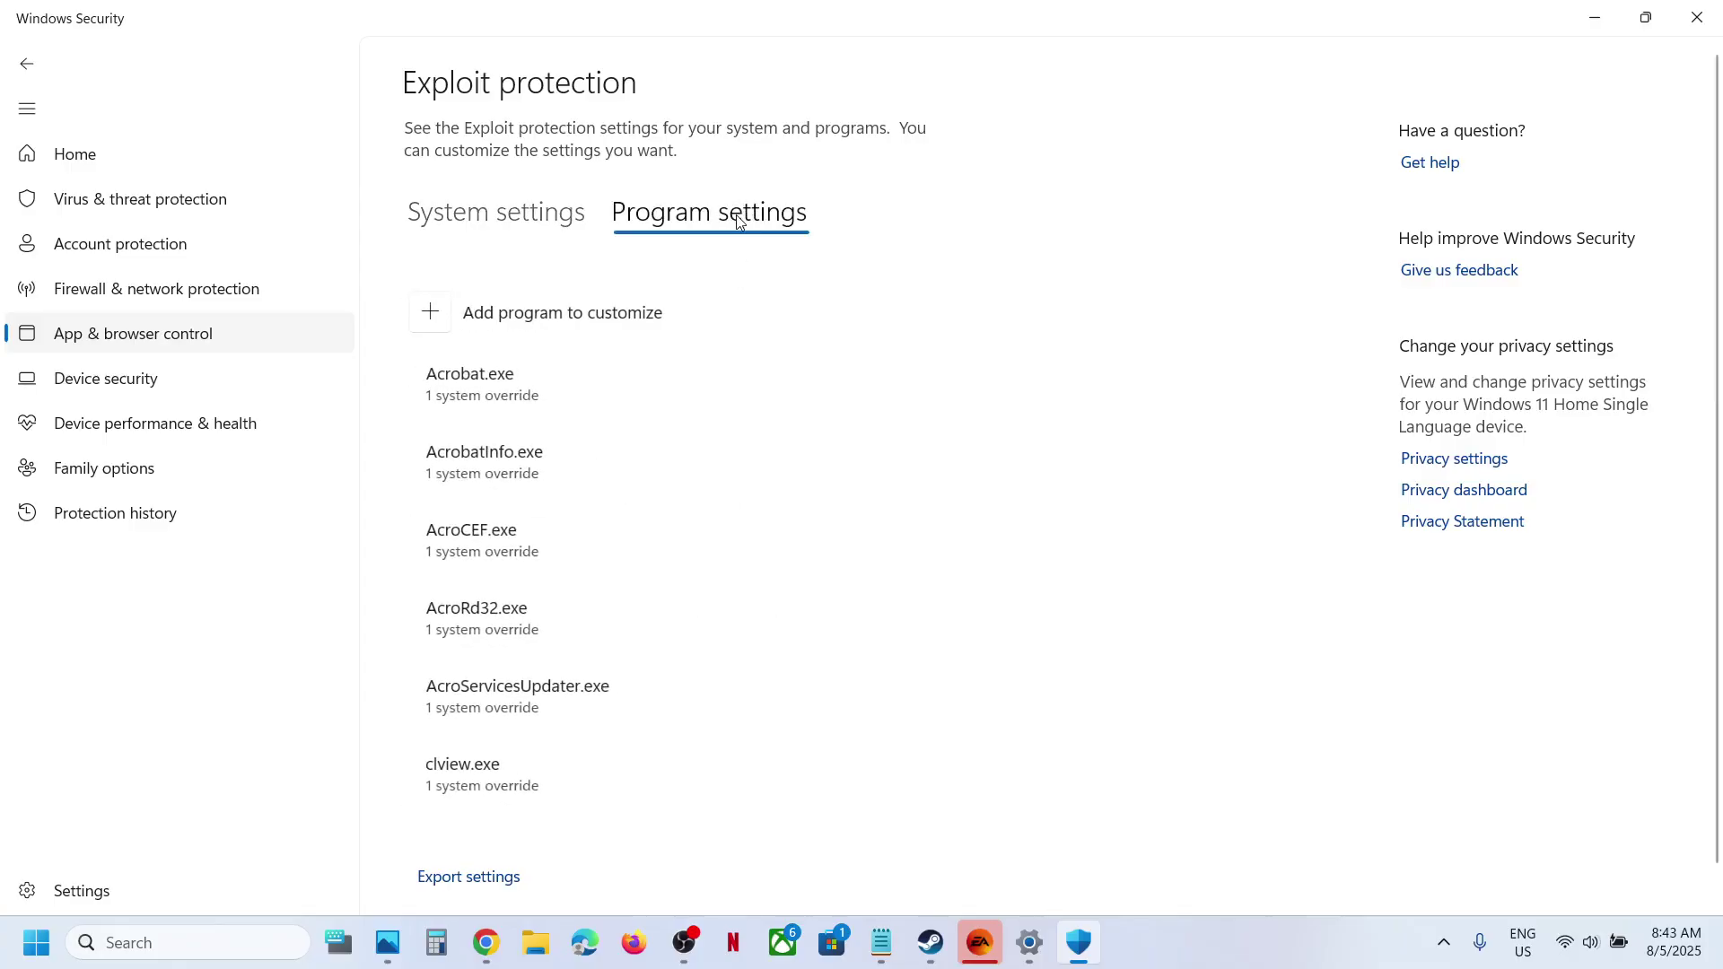
{"action": "left_click", "coordinate": [434, 324]}
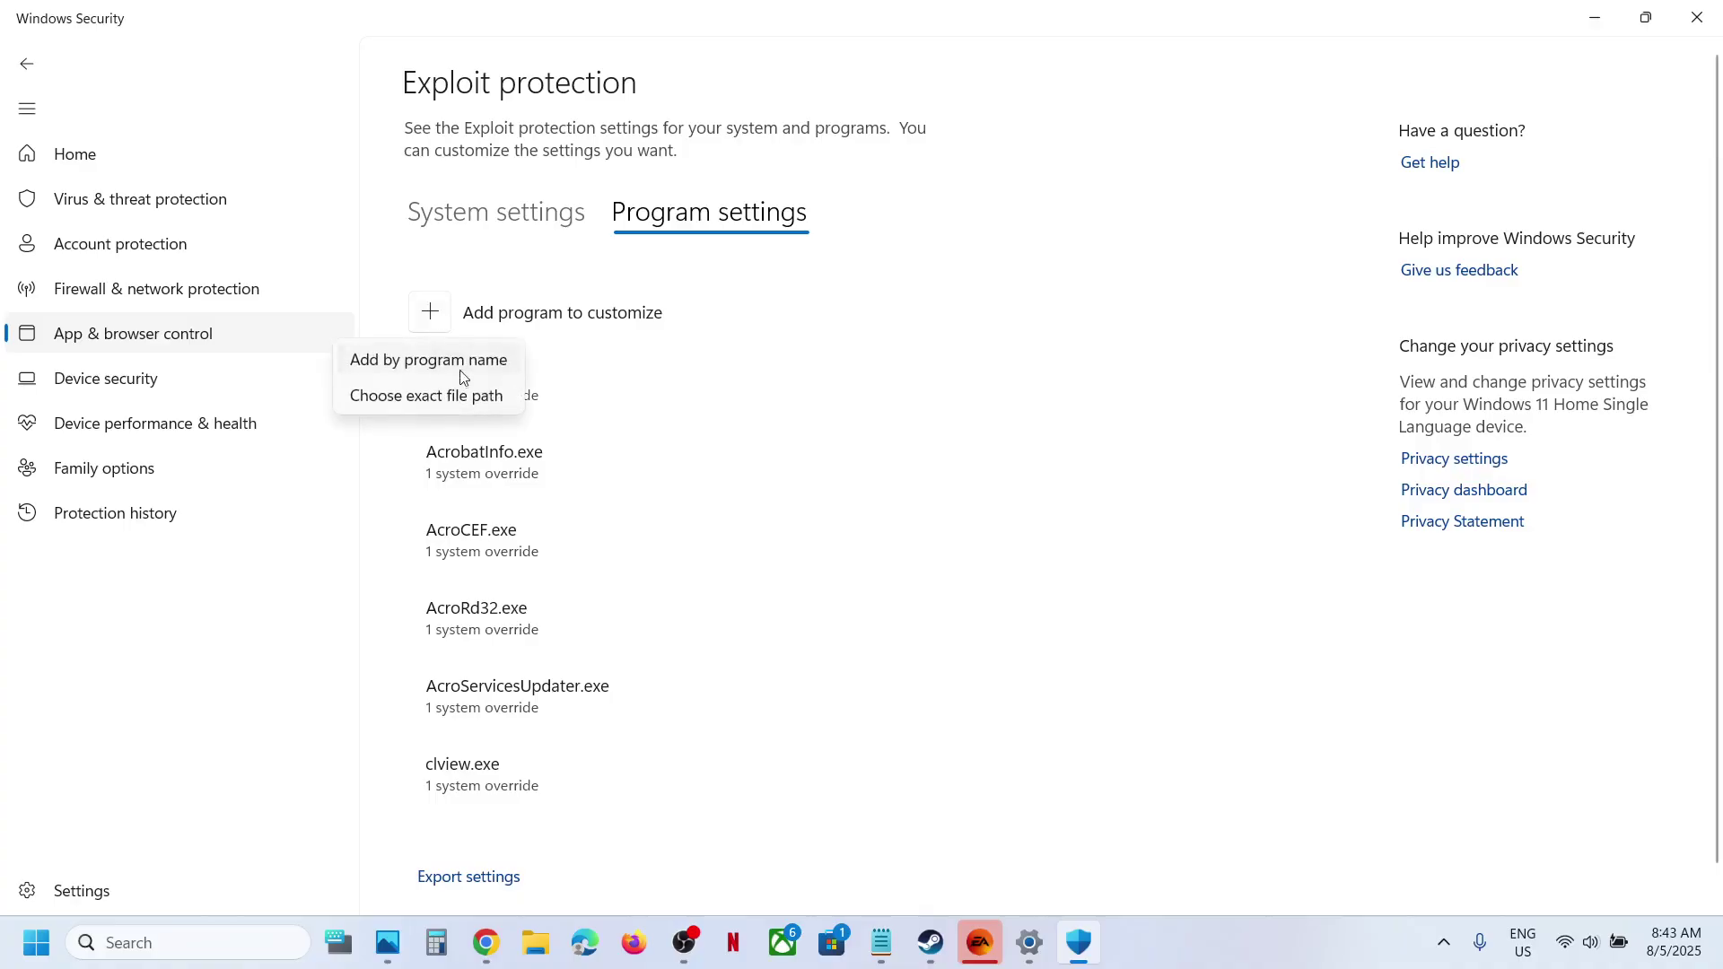
Step: Add C:\Program Files\EA Games\Battlefield 6 Event\bf6event.exe by exact file path
{"action": "left_click", "coordinate": [412, 399]}
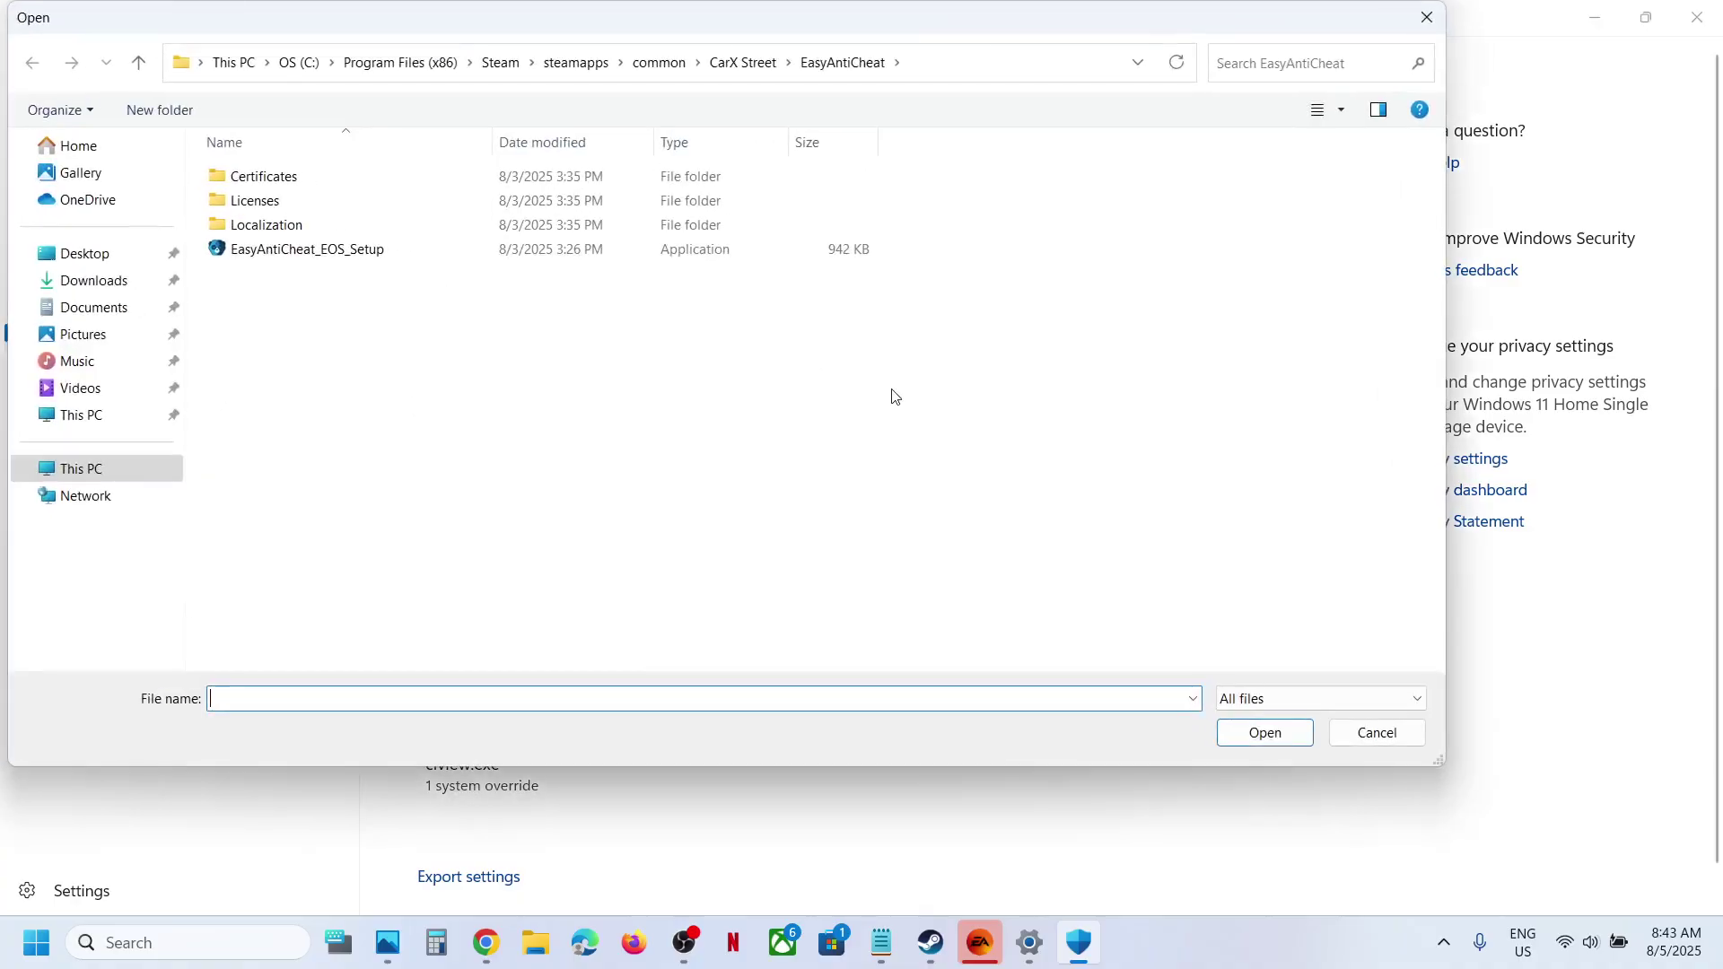
{"action": "left_click", "coordinate": [648, 77]}
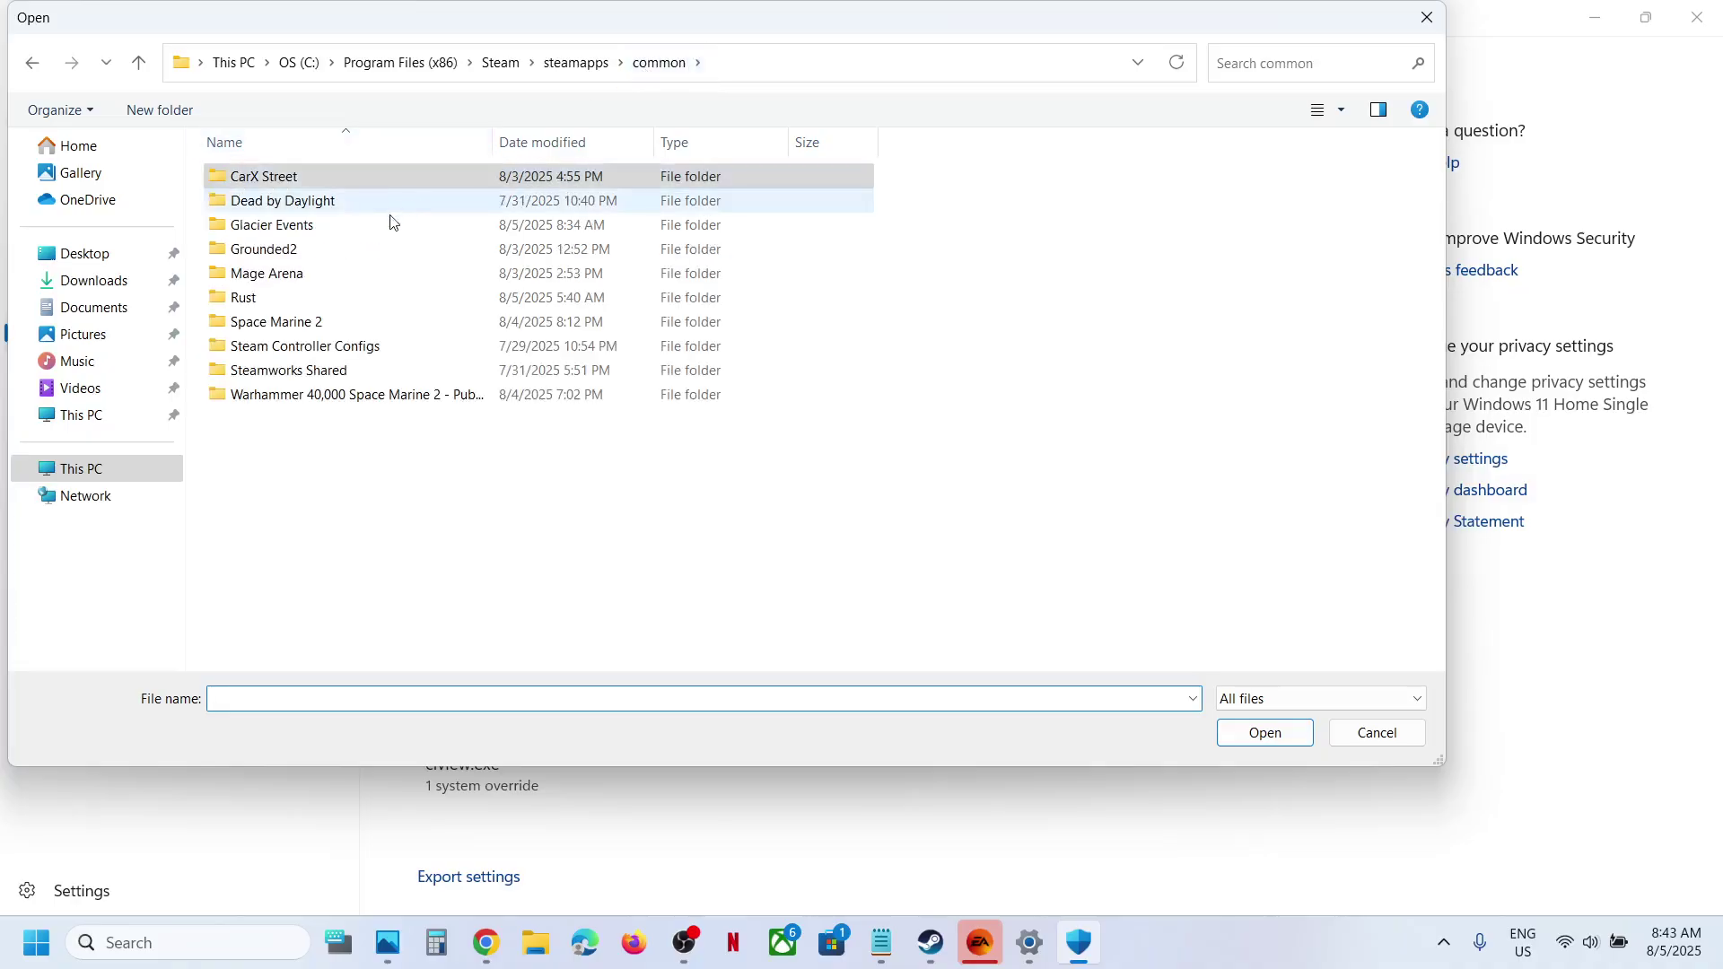
{"action": "double_click", "coordinate": [359, 230]}
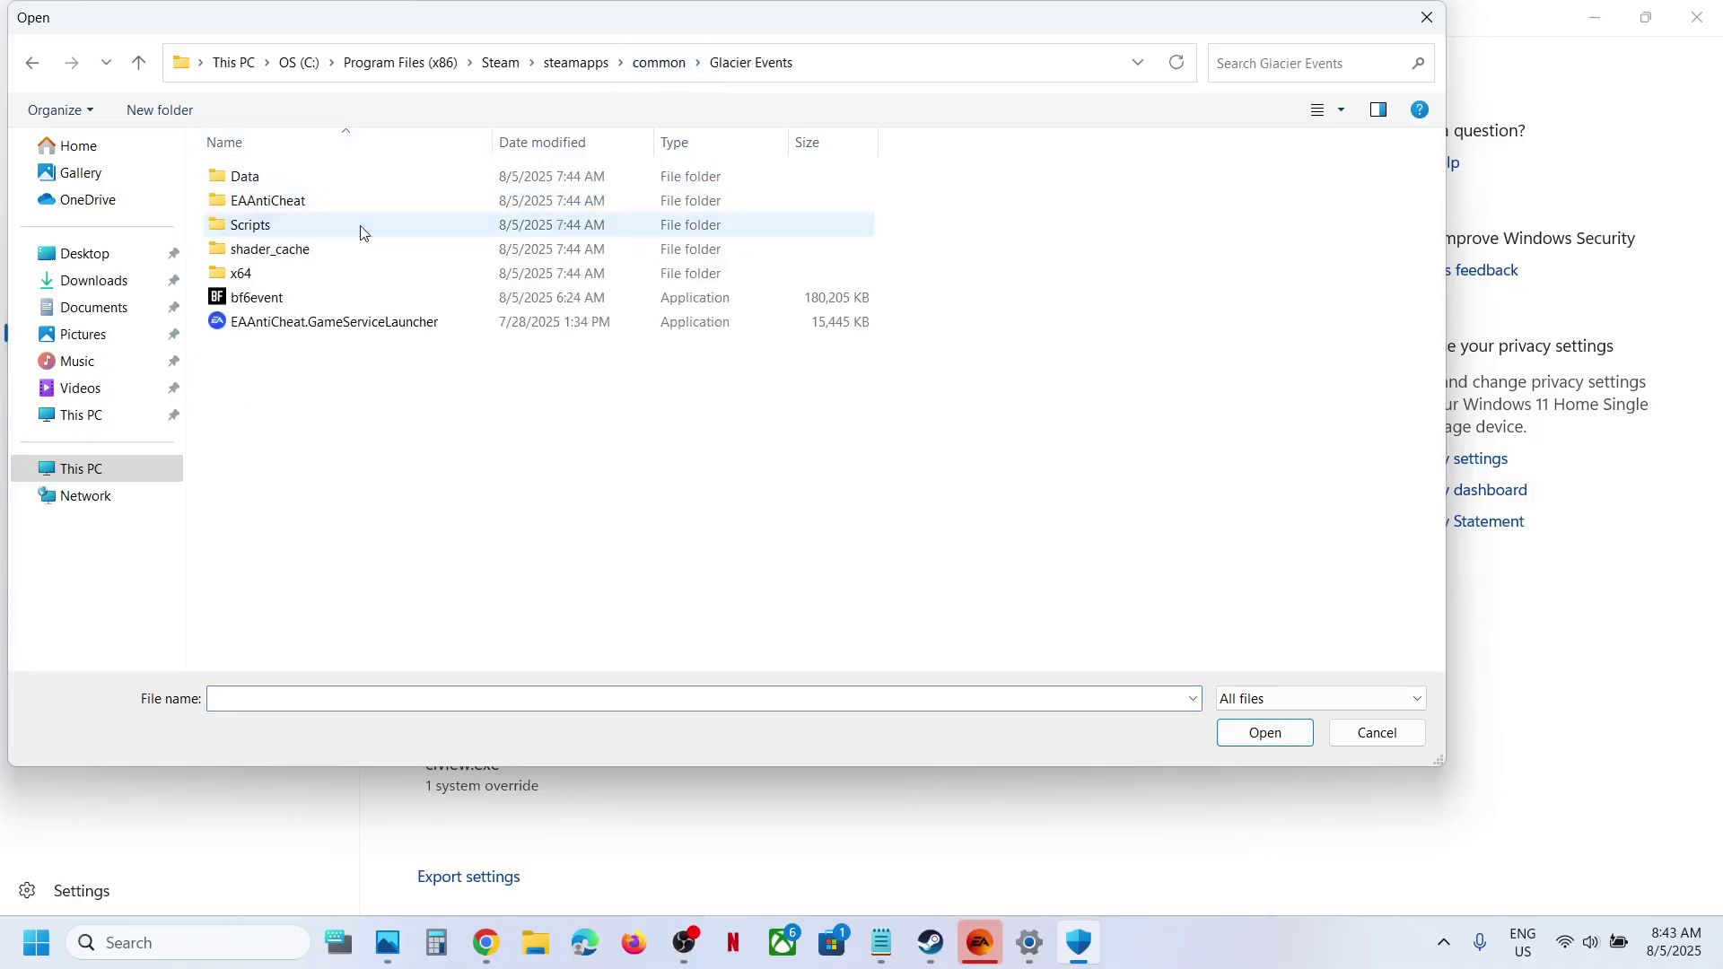
{"action": "left_click", "coordinate": [886, 69]}
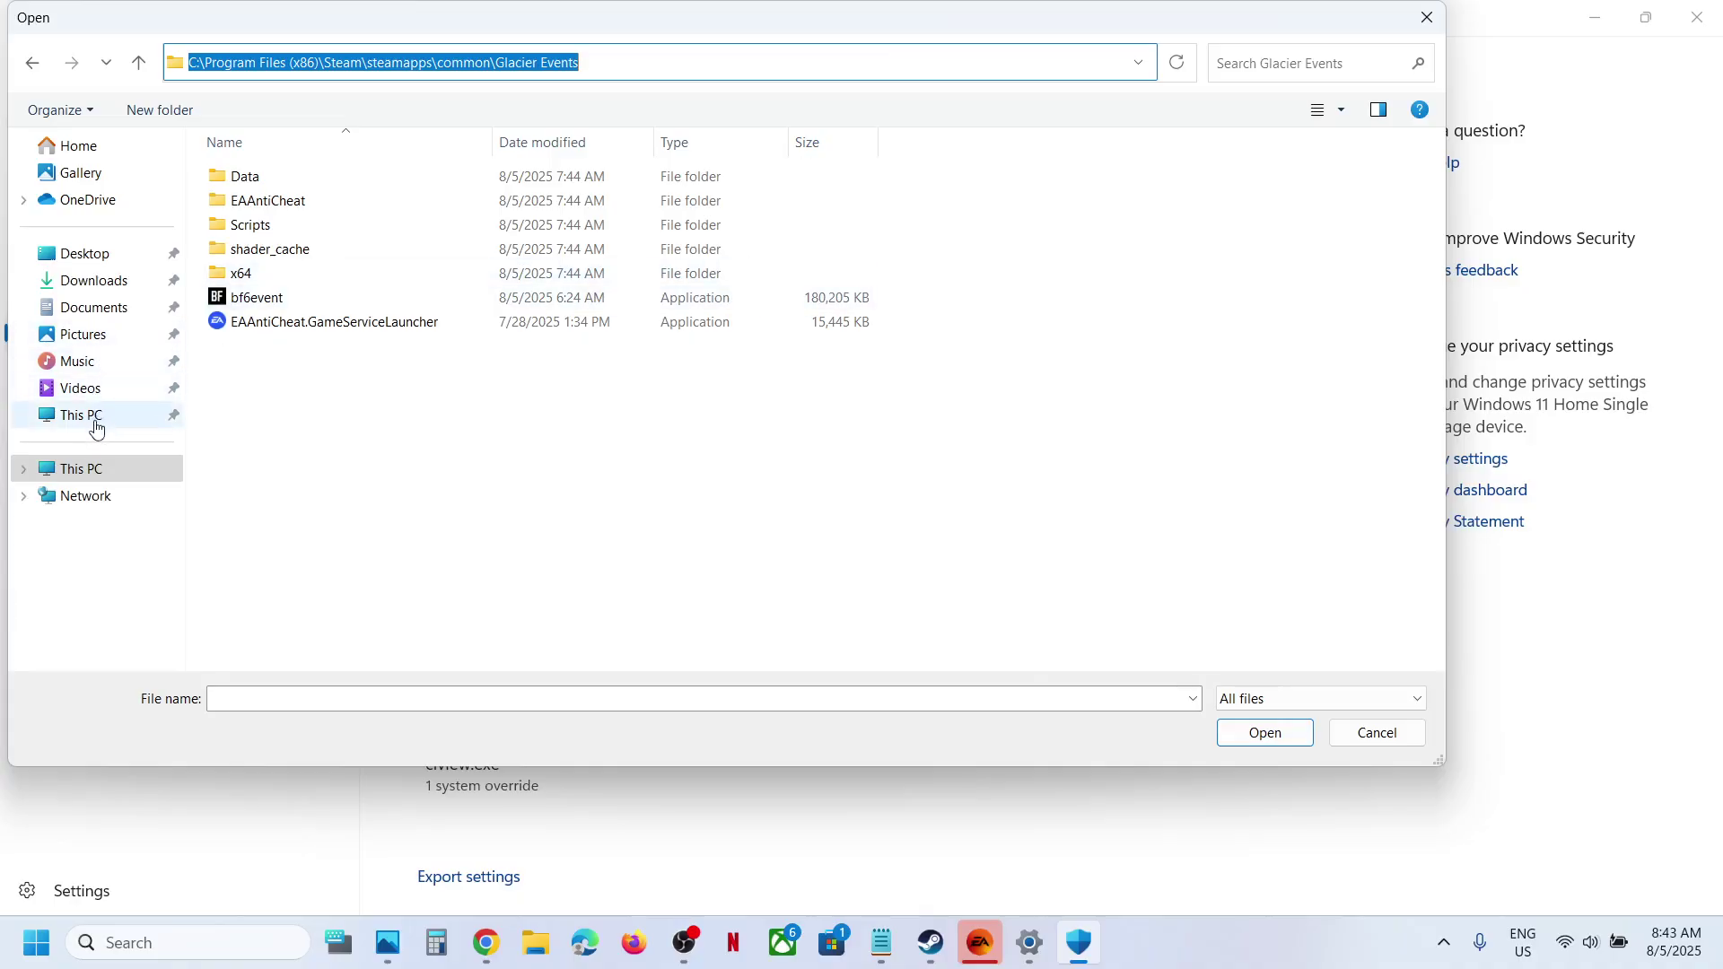
{"action": "left_click", "coordinate": [83, 469]}
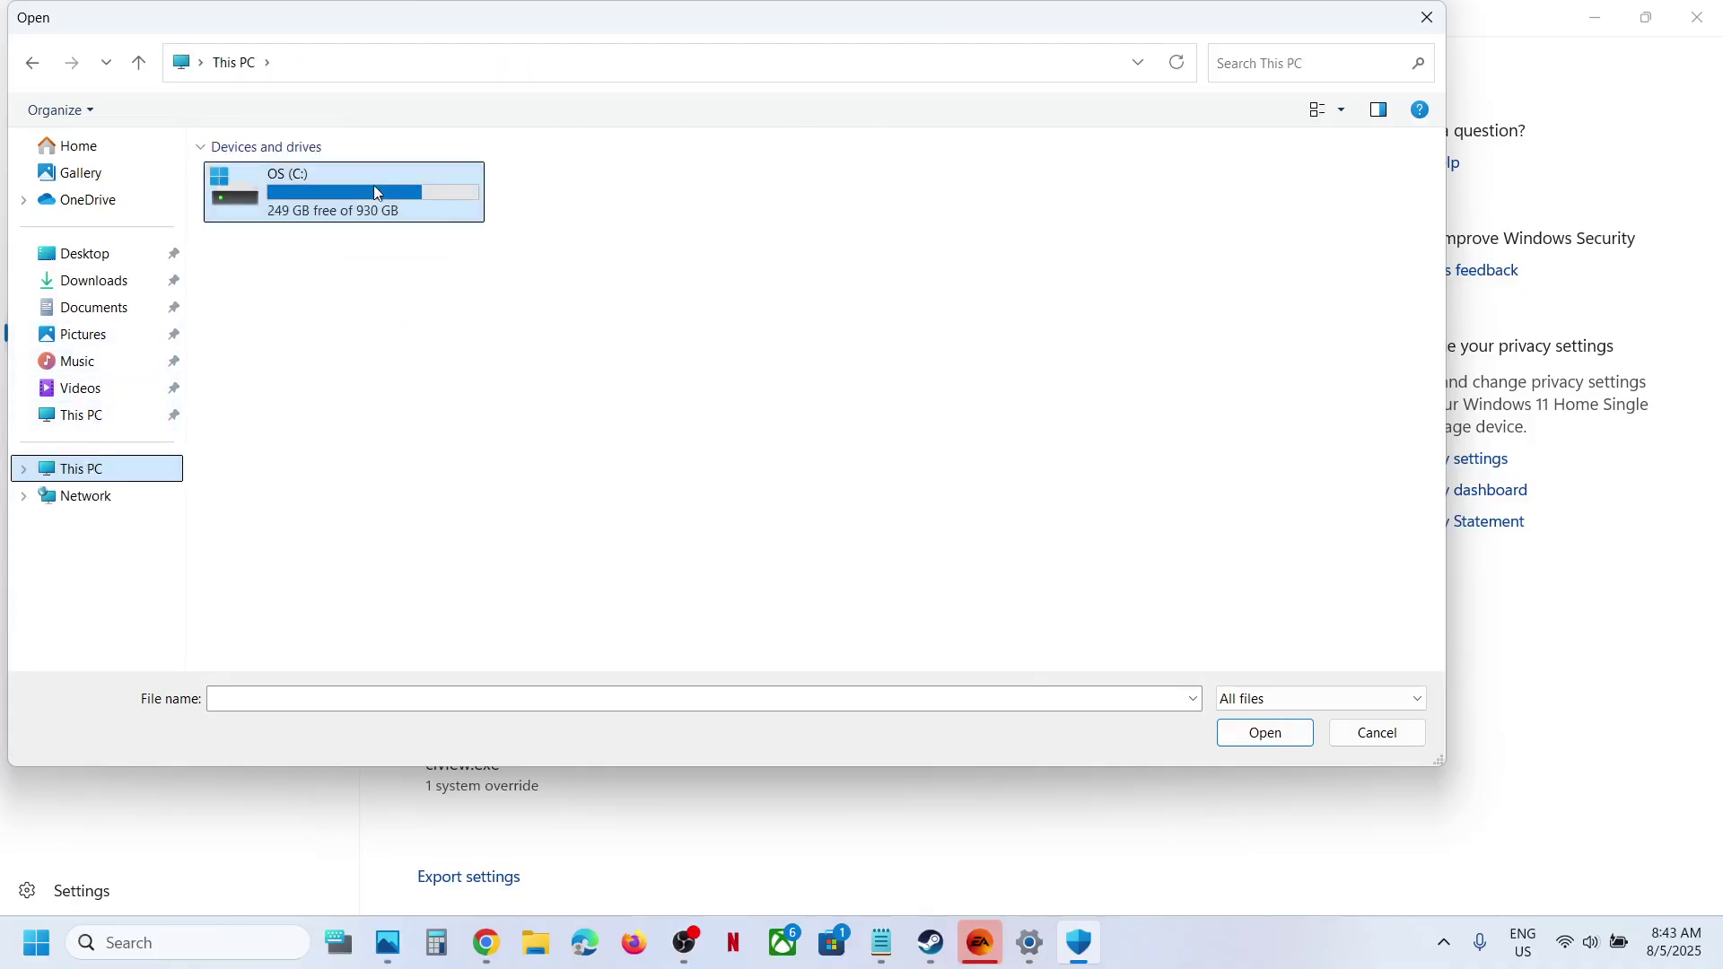
{"action": "double_click", "coordinate": [374, 190]}
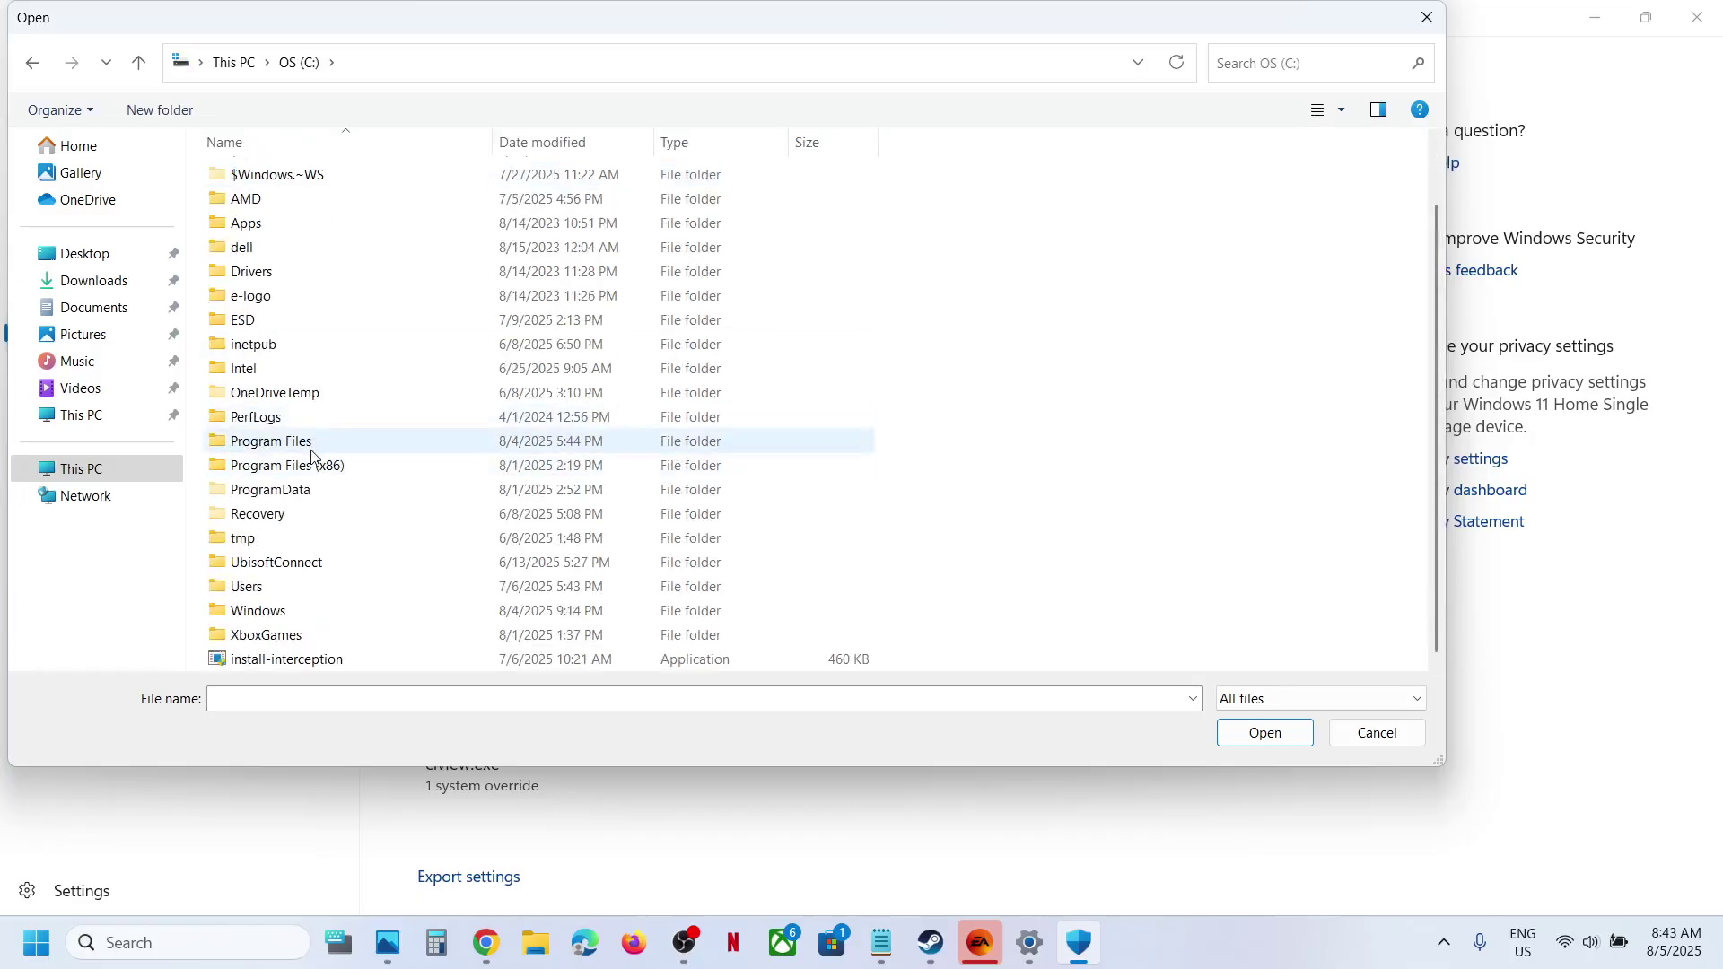
{"action": "double_click", "coordinate": [310, 450]}
{"action": "double_click", "coordinate": [309, 416]}
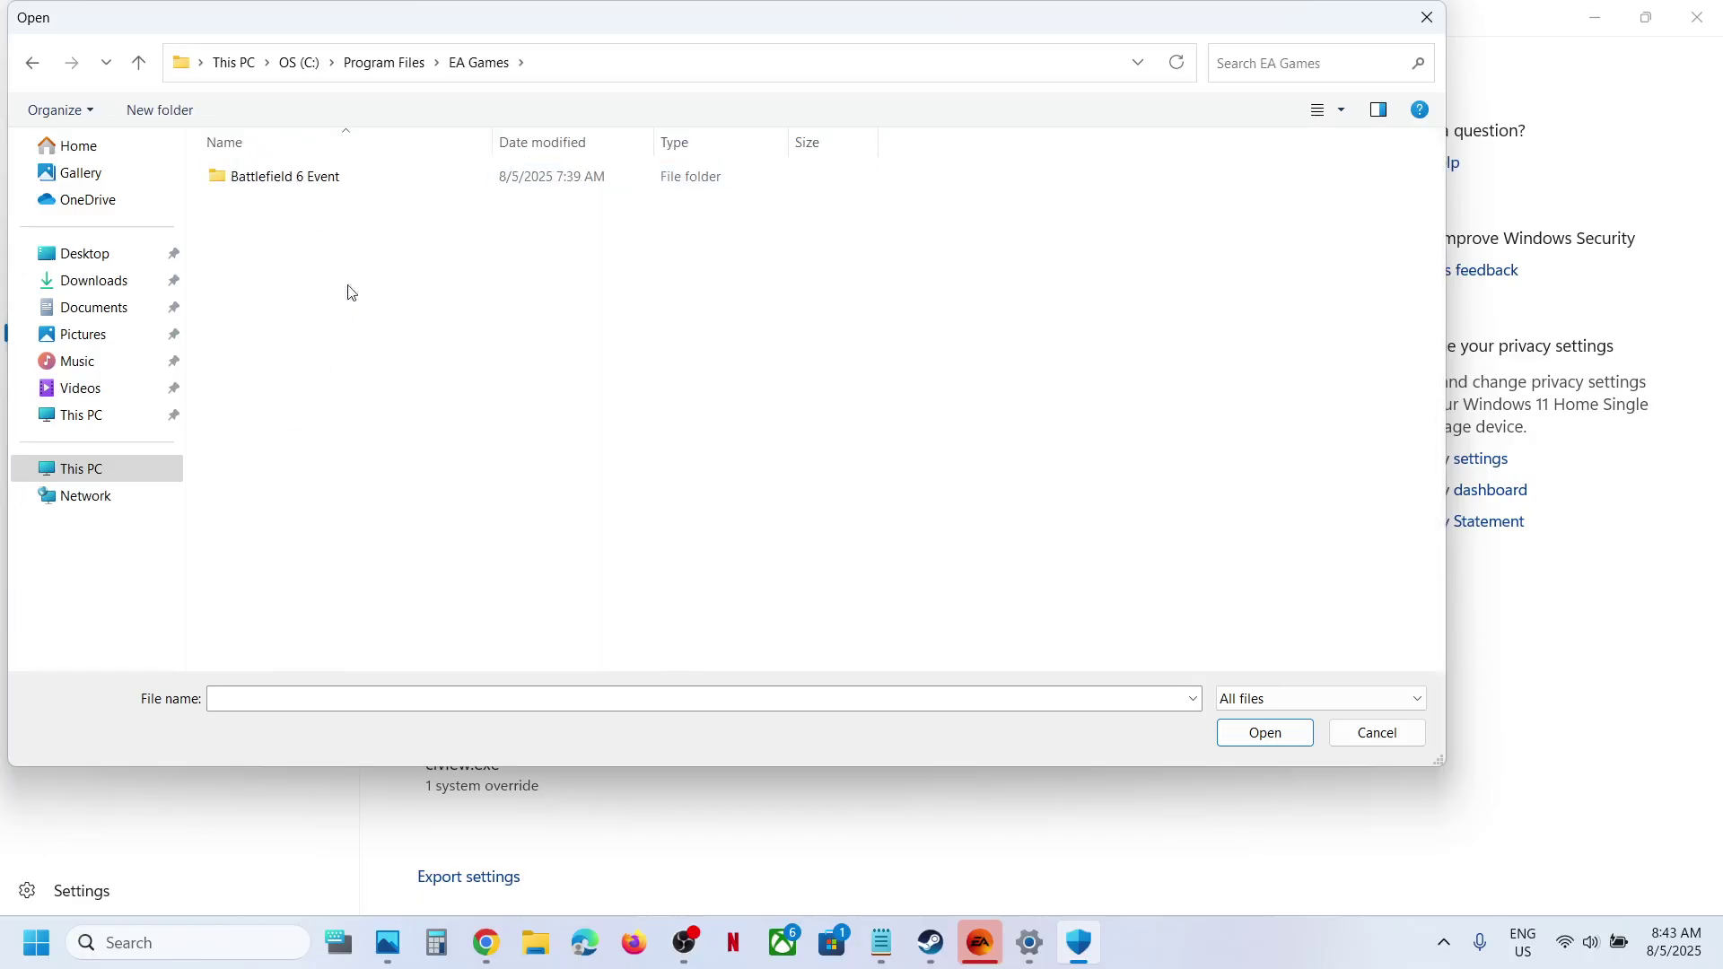
{"action": "double_click", "coordinate": [327, 185]}
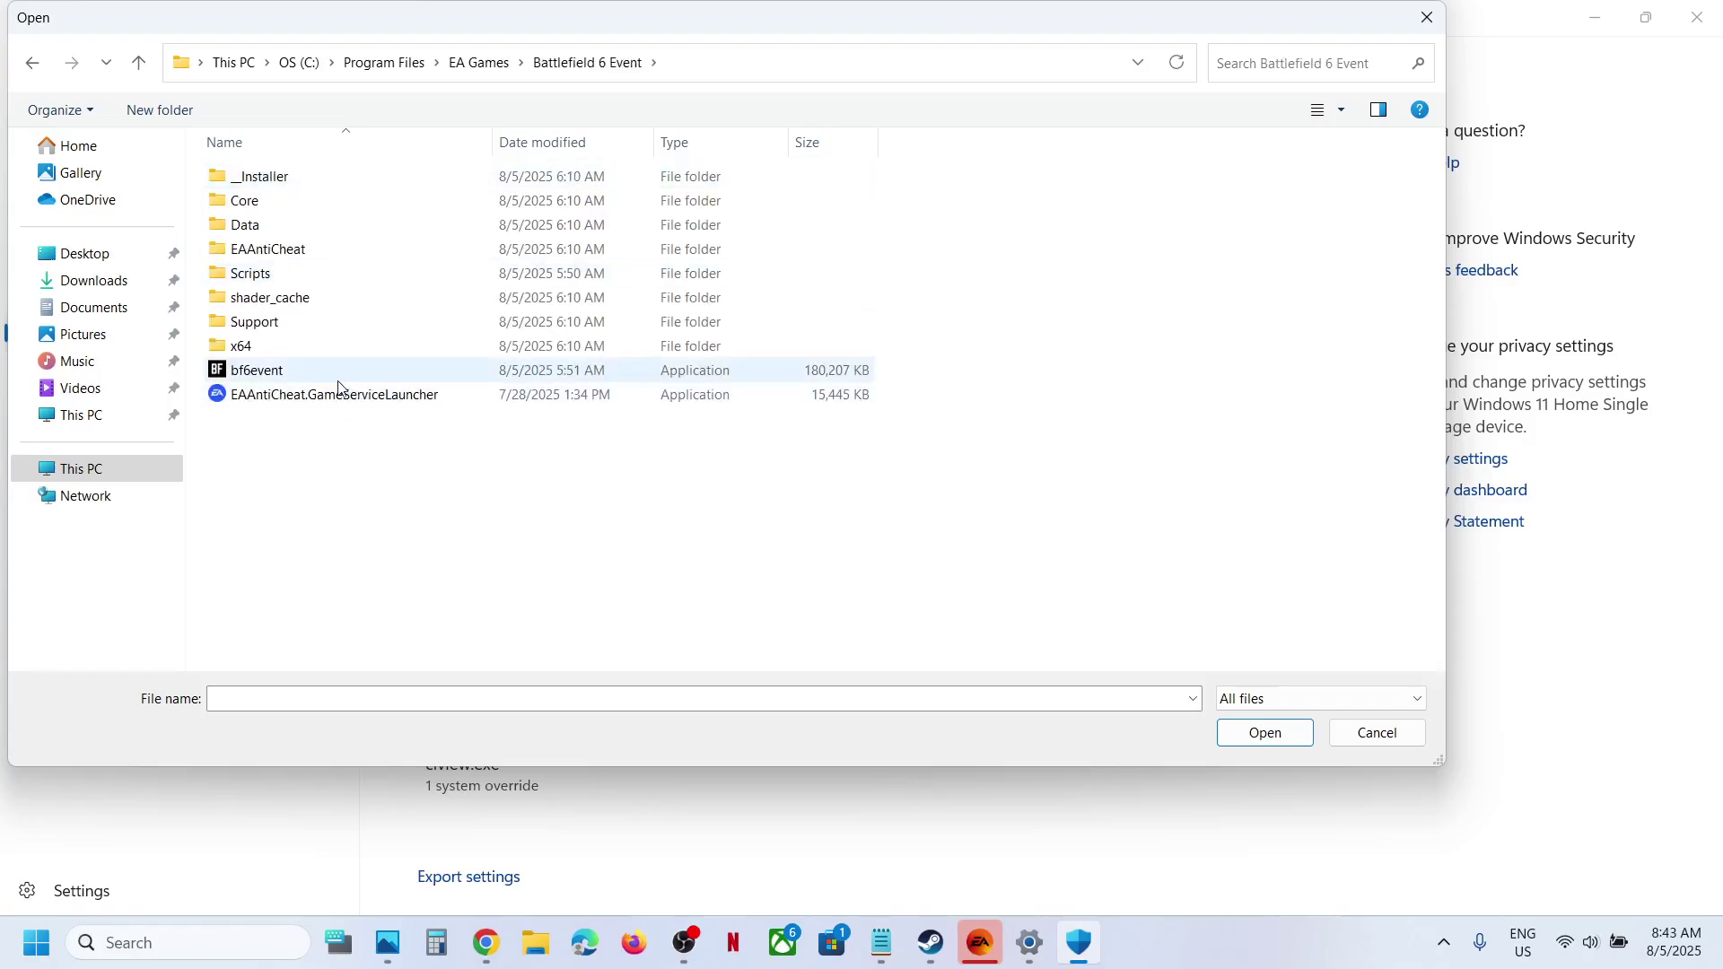
{"action": "left_click", "coordinate": [294, 376]}
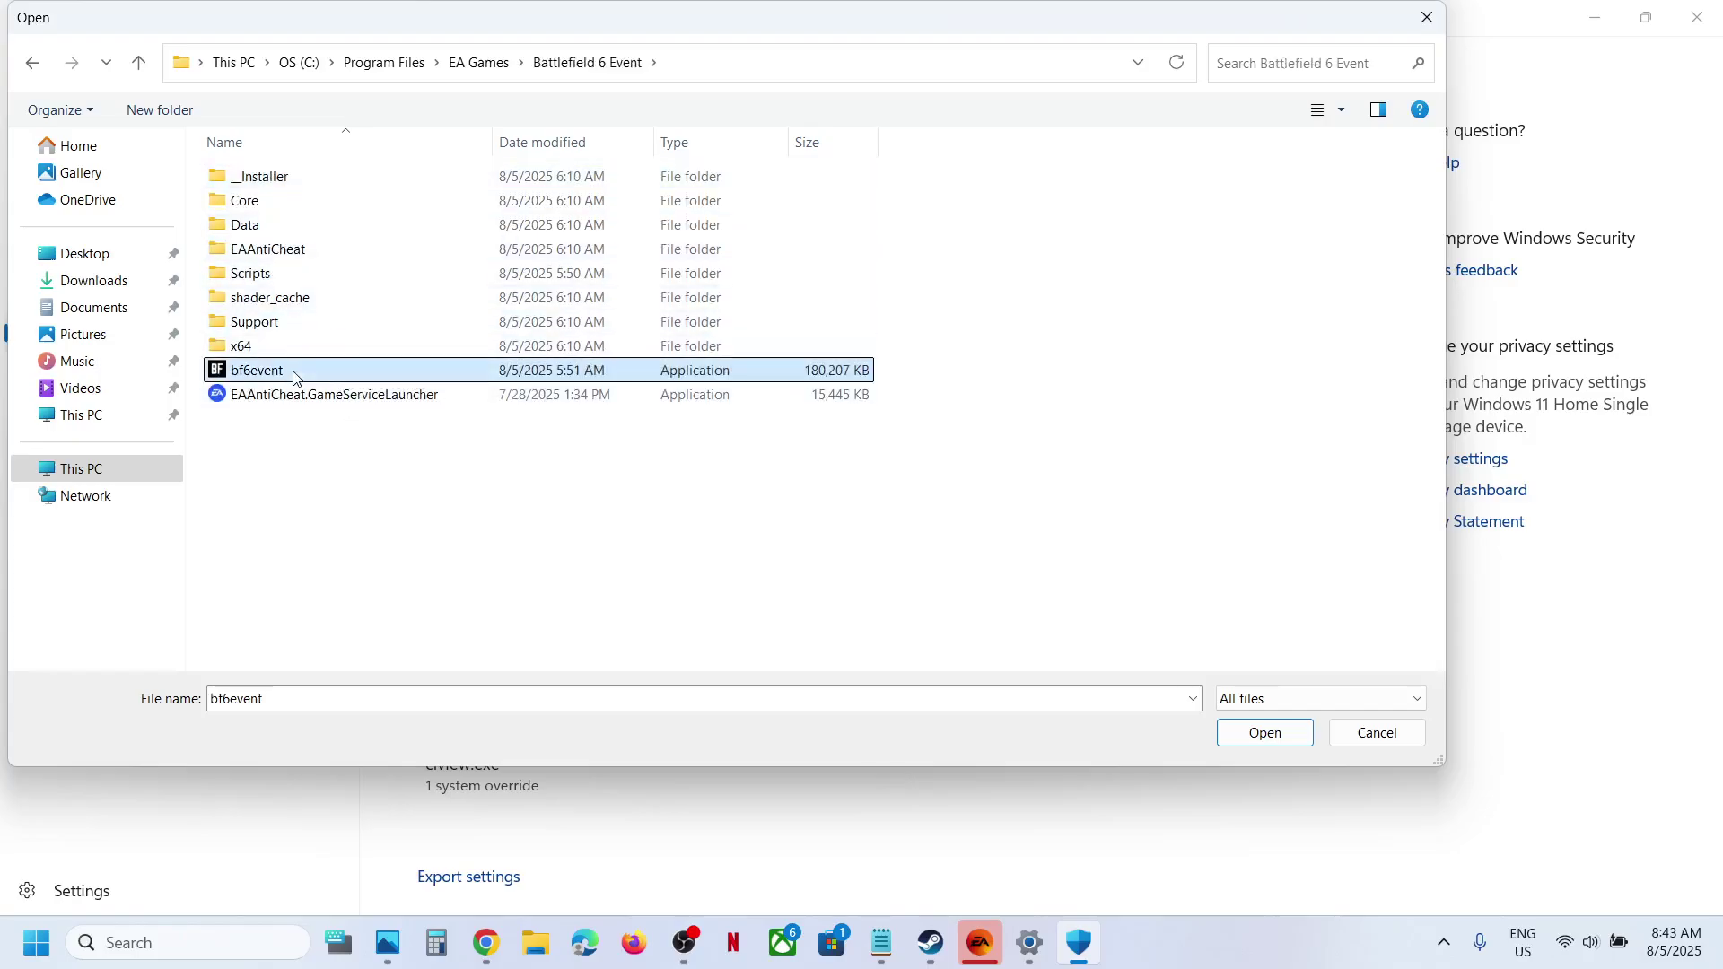
{"action": "left_click", "coordinate": [1236, 734]}
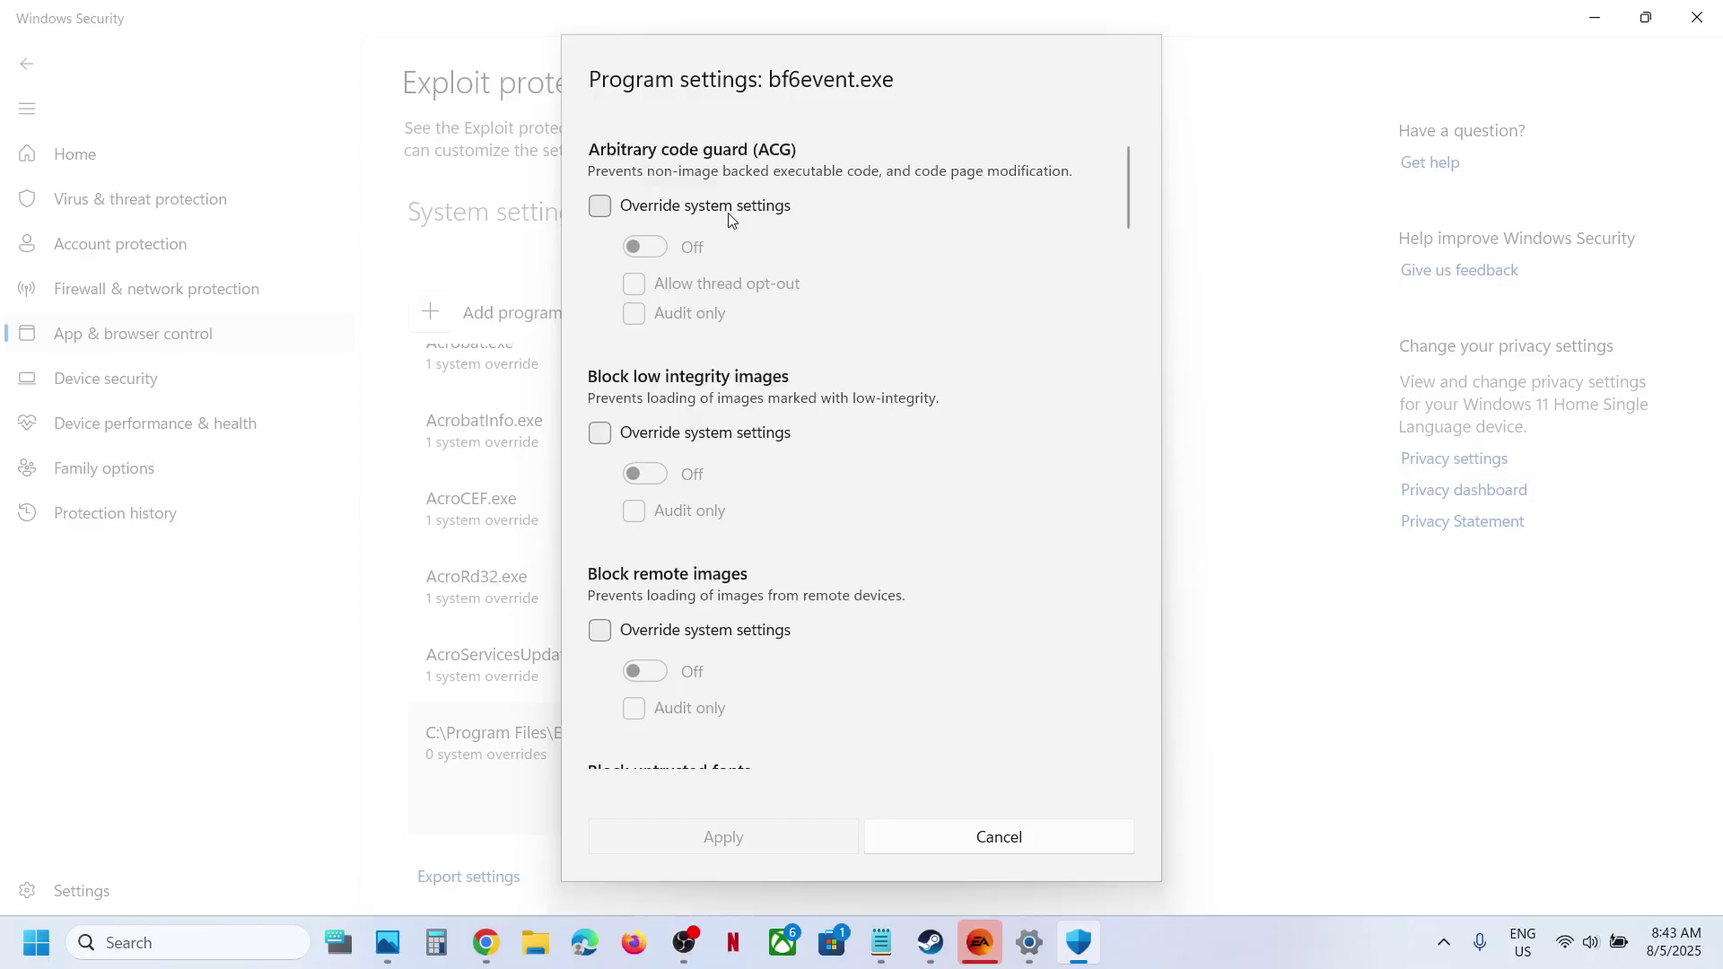
Step: Override Arbitrary code guard, low-integrity and remote image blocking, untrusted fonts, and Code integrity guard
{"action": "left_click", "coordinate": [600, 208]}
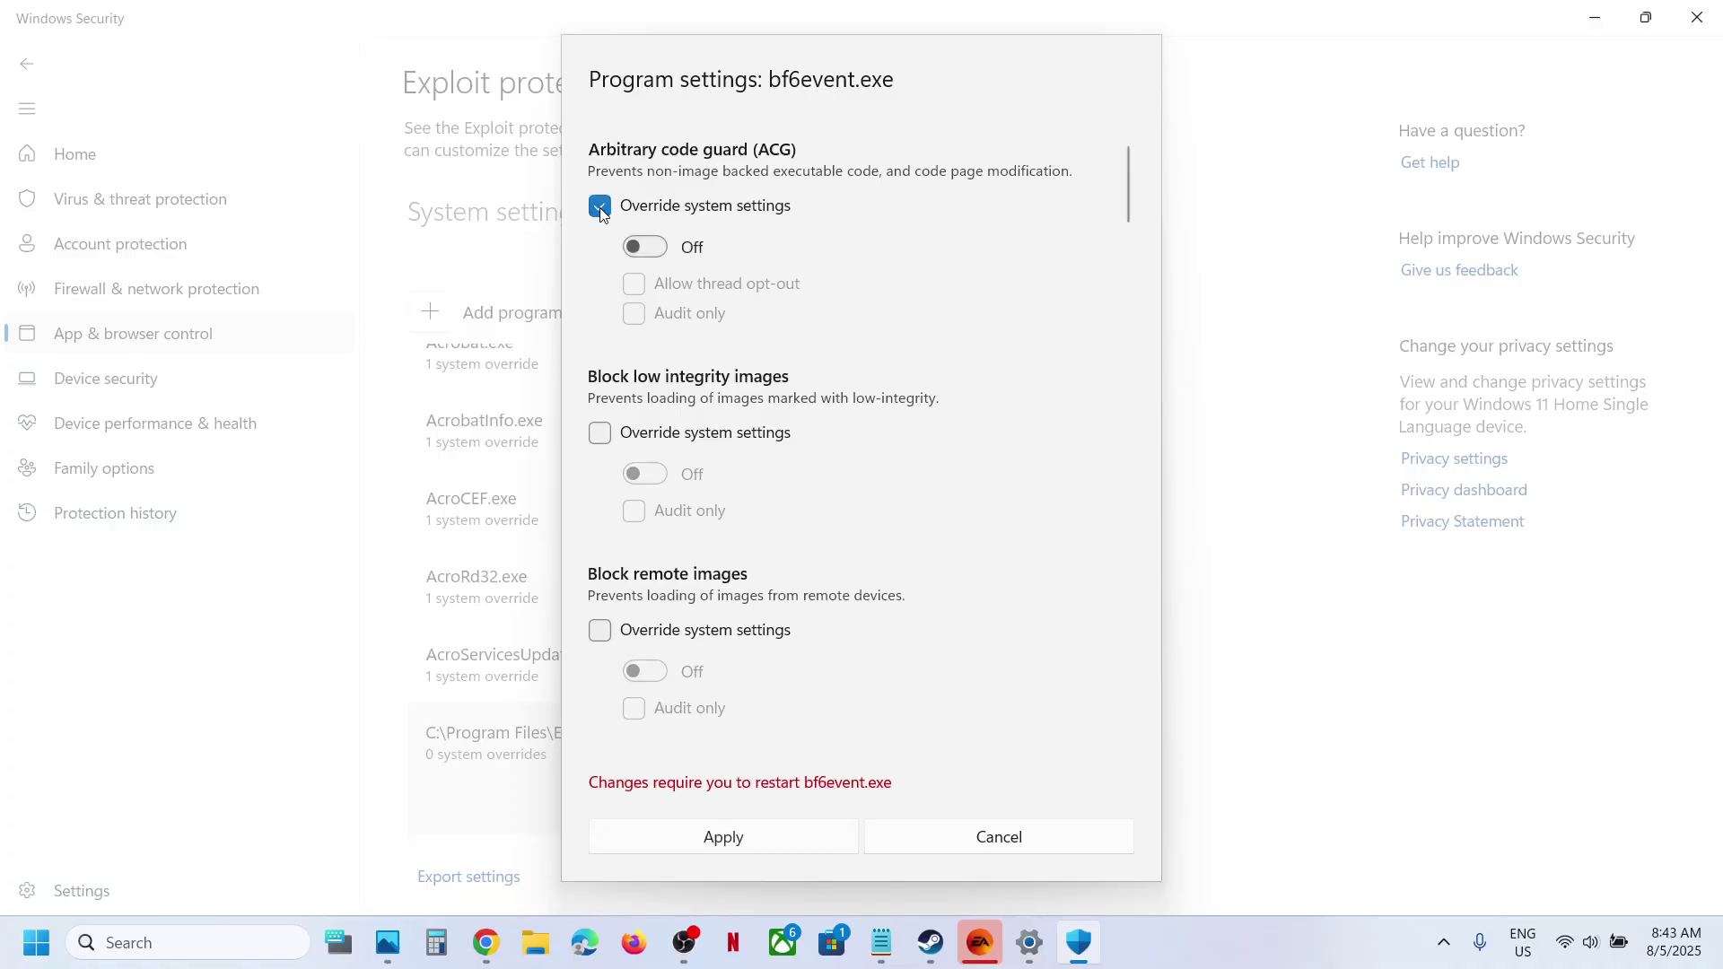
{"action": "left_click", "coordinate": [599, 435]}
{"action": "scroll", "coordinate": [687, 470], "scroll_direction": "down", "scroll_amount": 2}
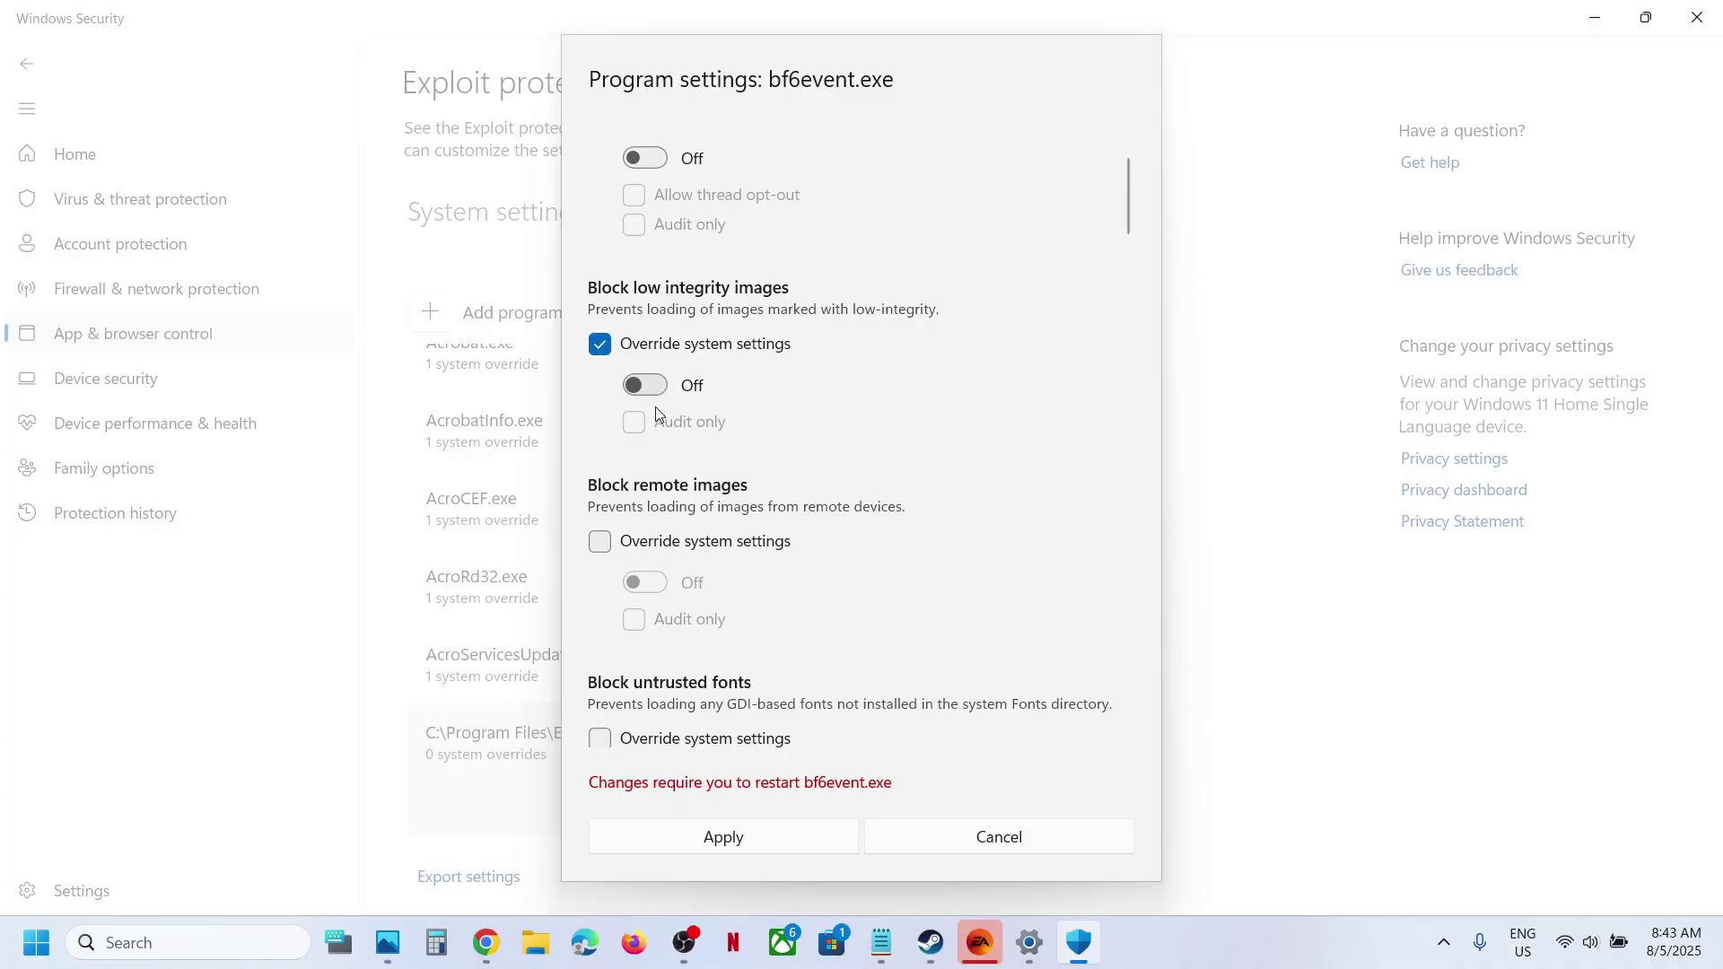
{"action": "scroll", "coordinate": [656, 414], "scroll_direction": "down", "scroll_amount": 3}
{"action": "left_click", "coordinate": [601, 389]}
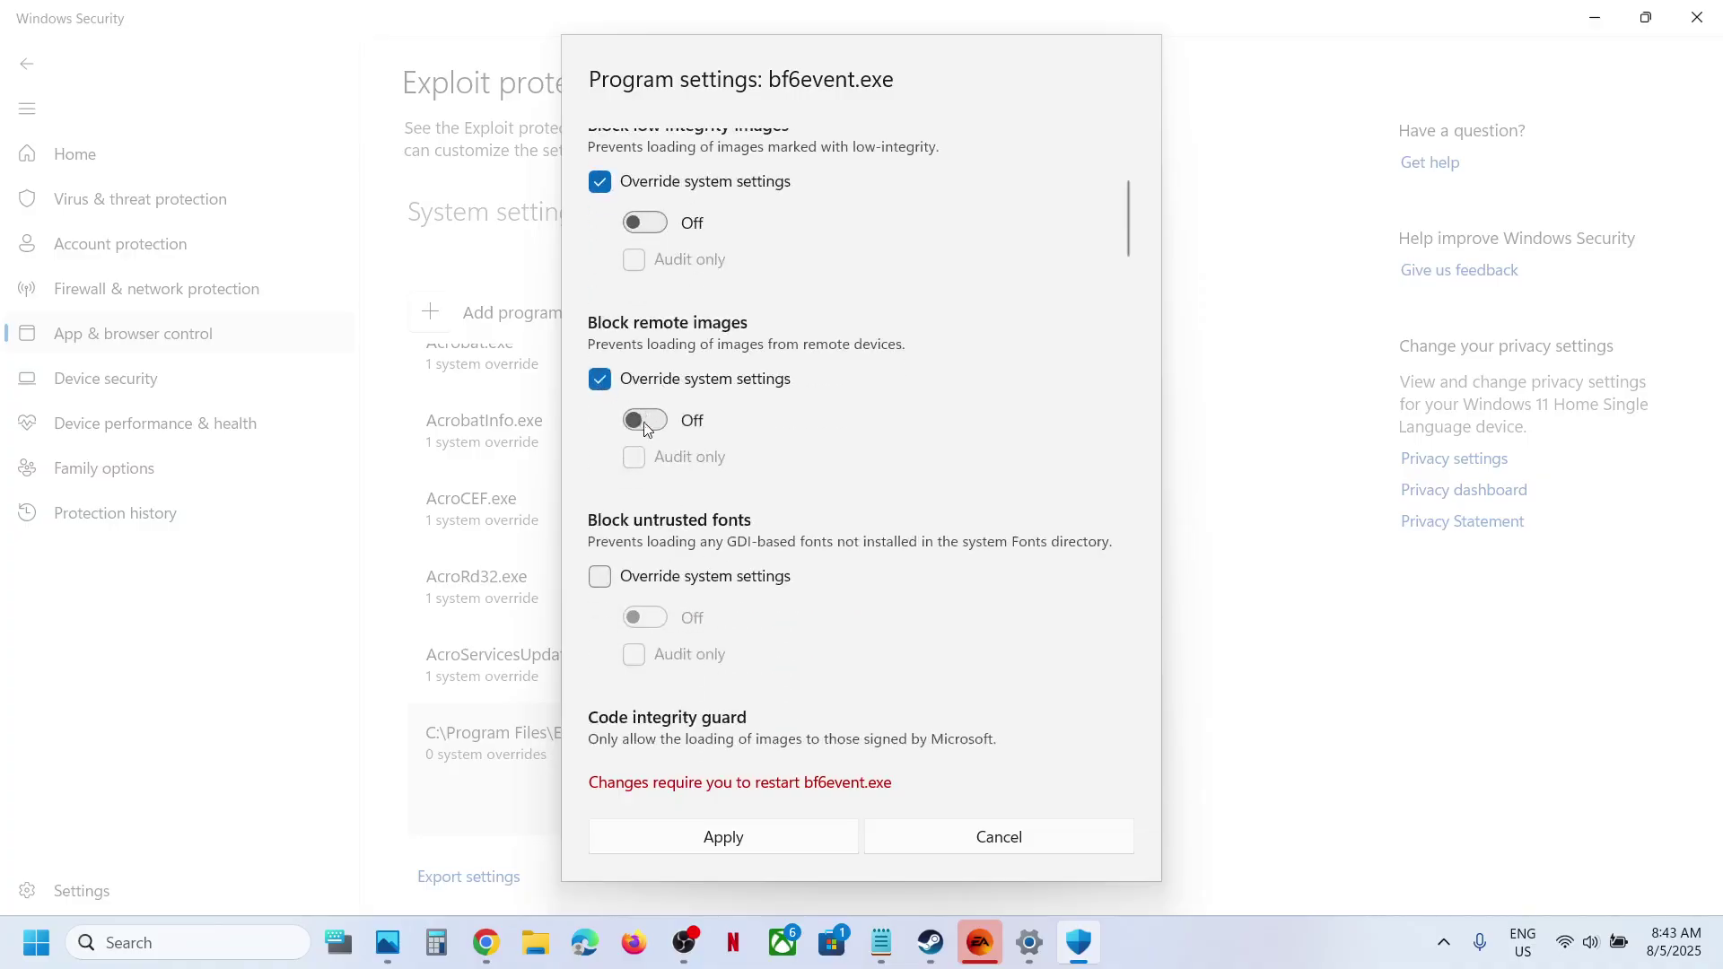
{"action": "scroll", "coordinate": [656, 425], "scroll_direction": "down", "scroll_amount": 5}
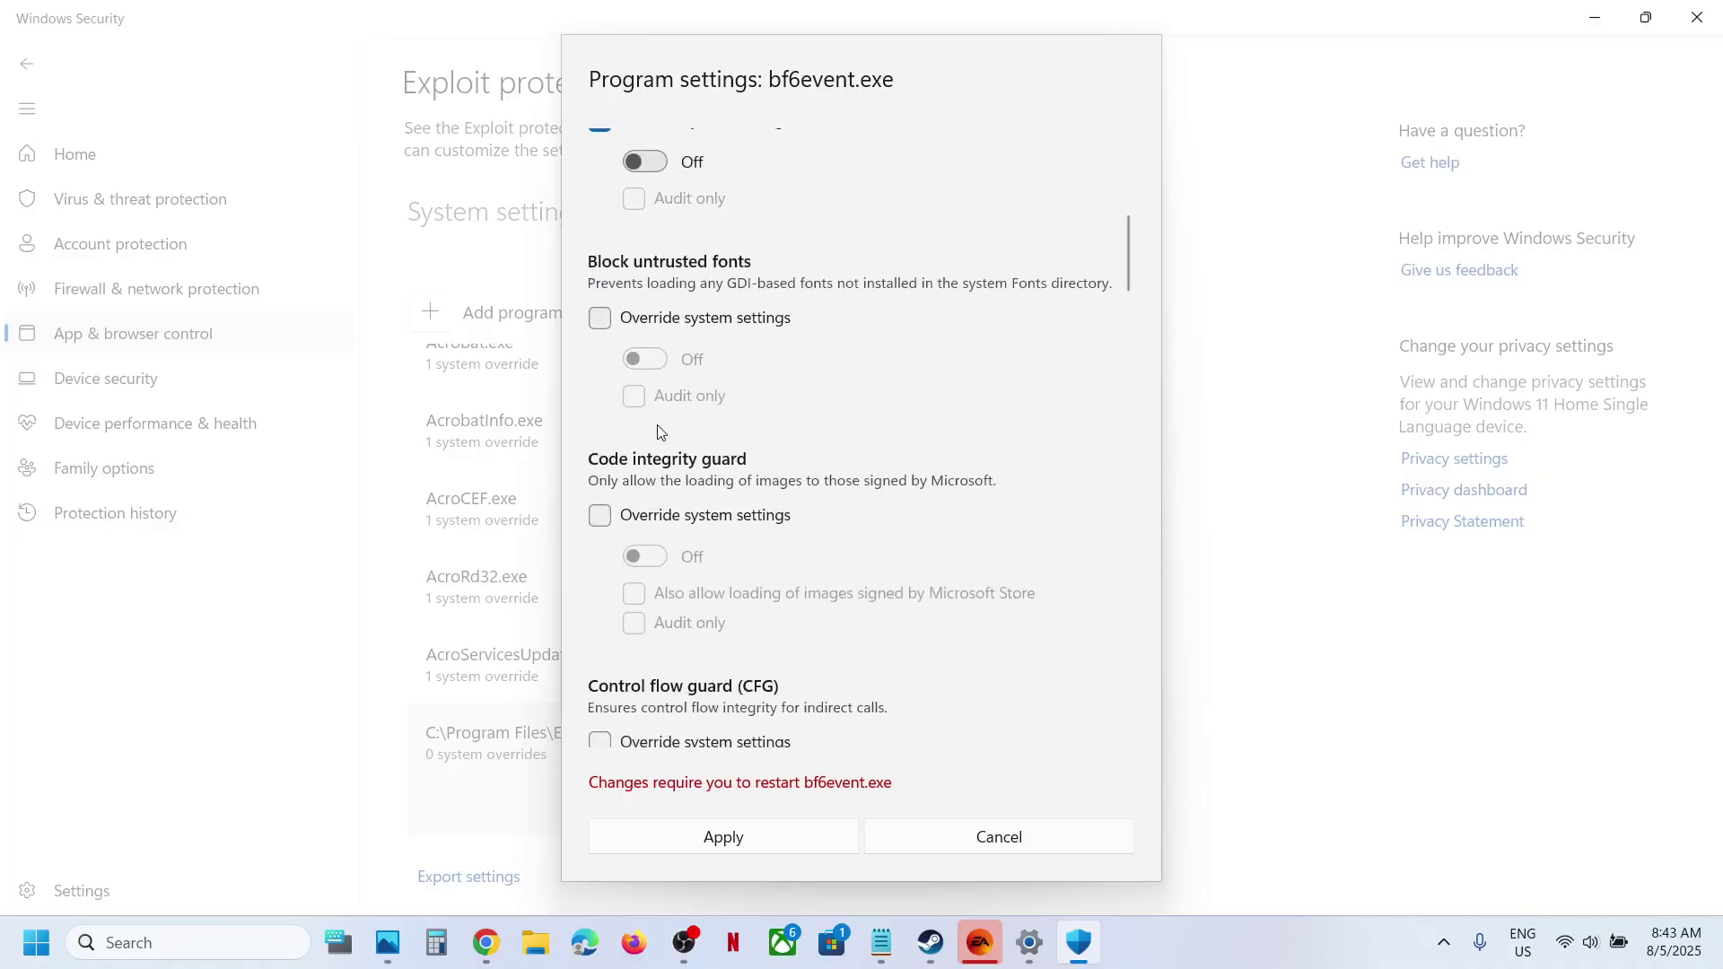
{"action": "left_click", "coordinate": [601, 321]}
{"action": "scroll", "coordinate": [633, 361], "scroll_direction": "down", "scroll_amount": 3}
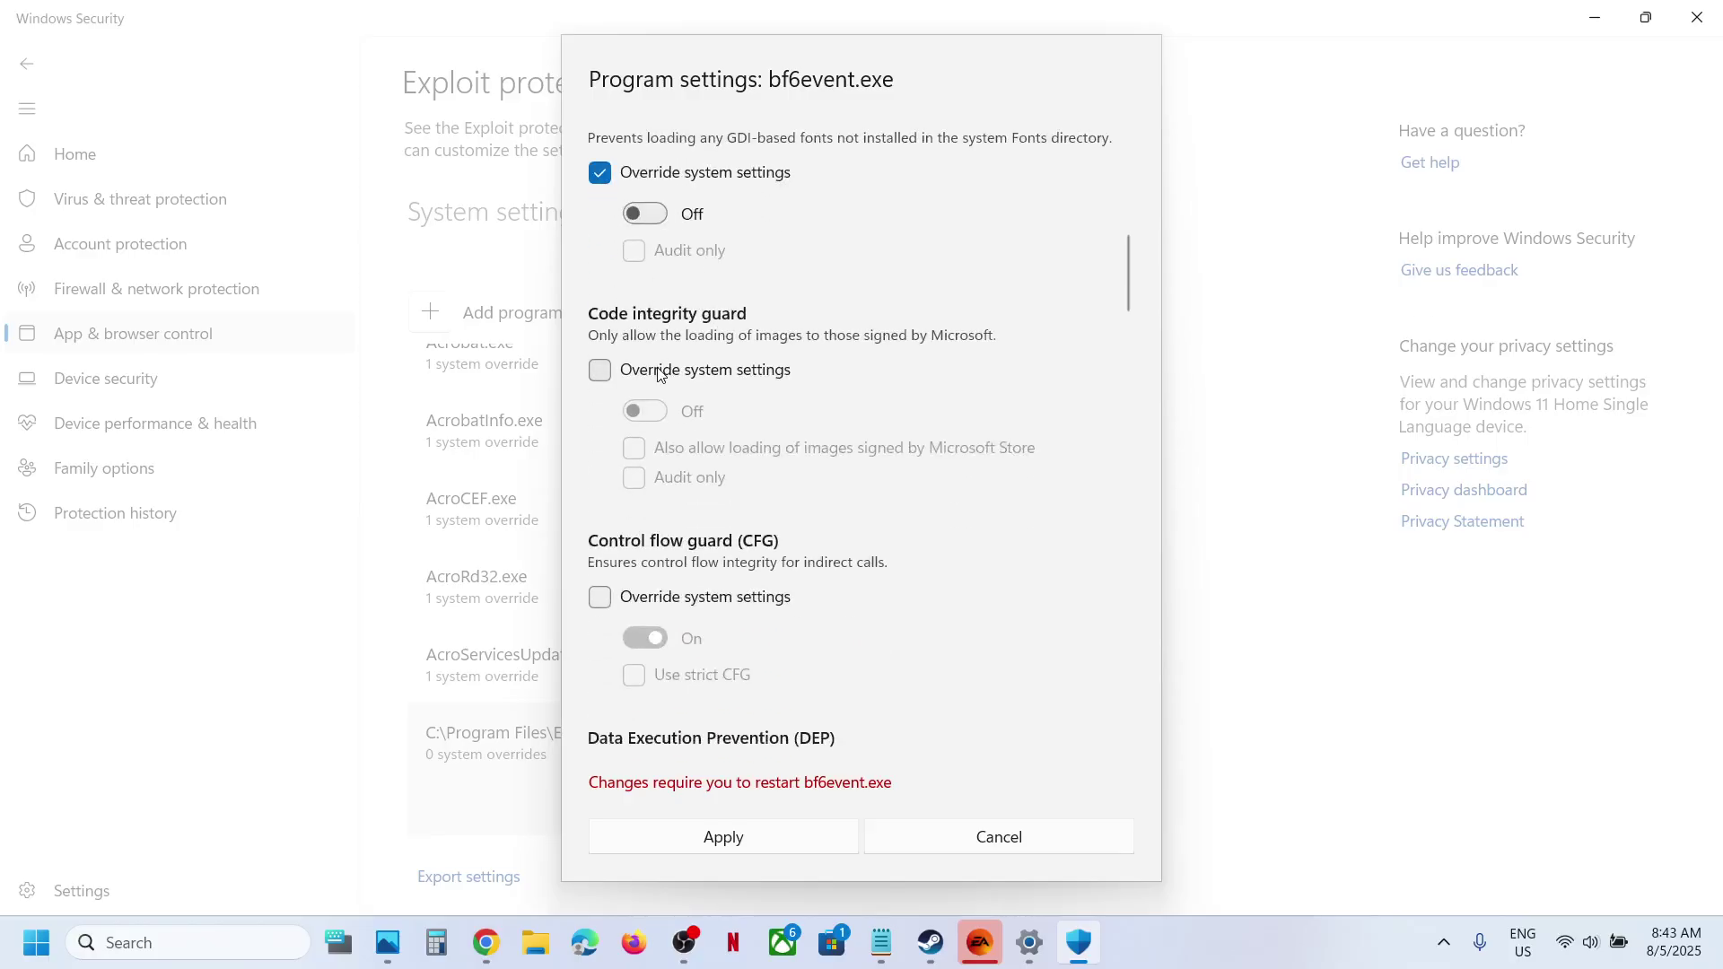
{"action": "left_click", "coordinate": [600, 370]}
{"action": "scroll", "coordinate": [658, 420], "scroll_direction": "down", "scroll_amount": 4}
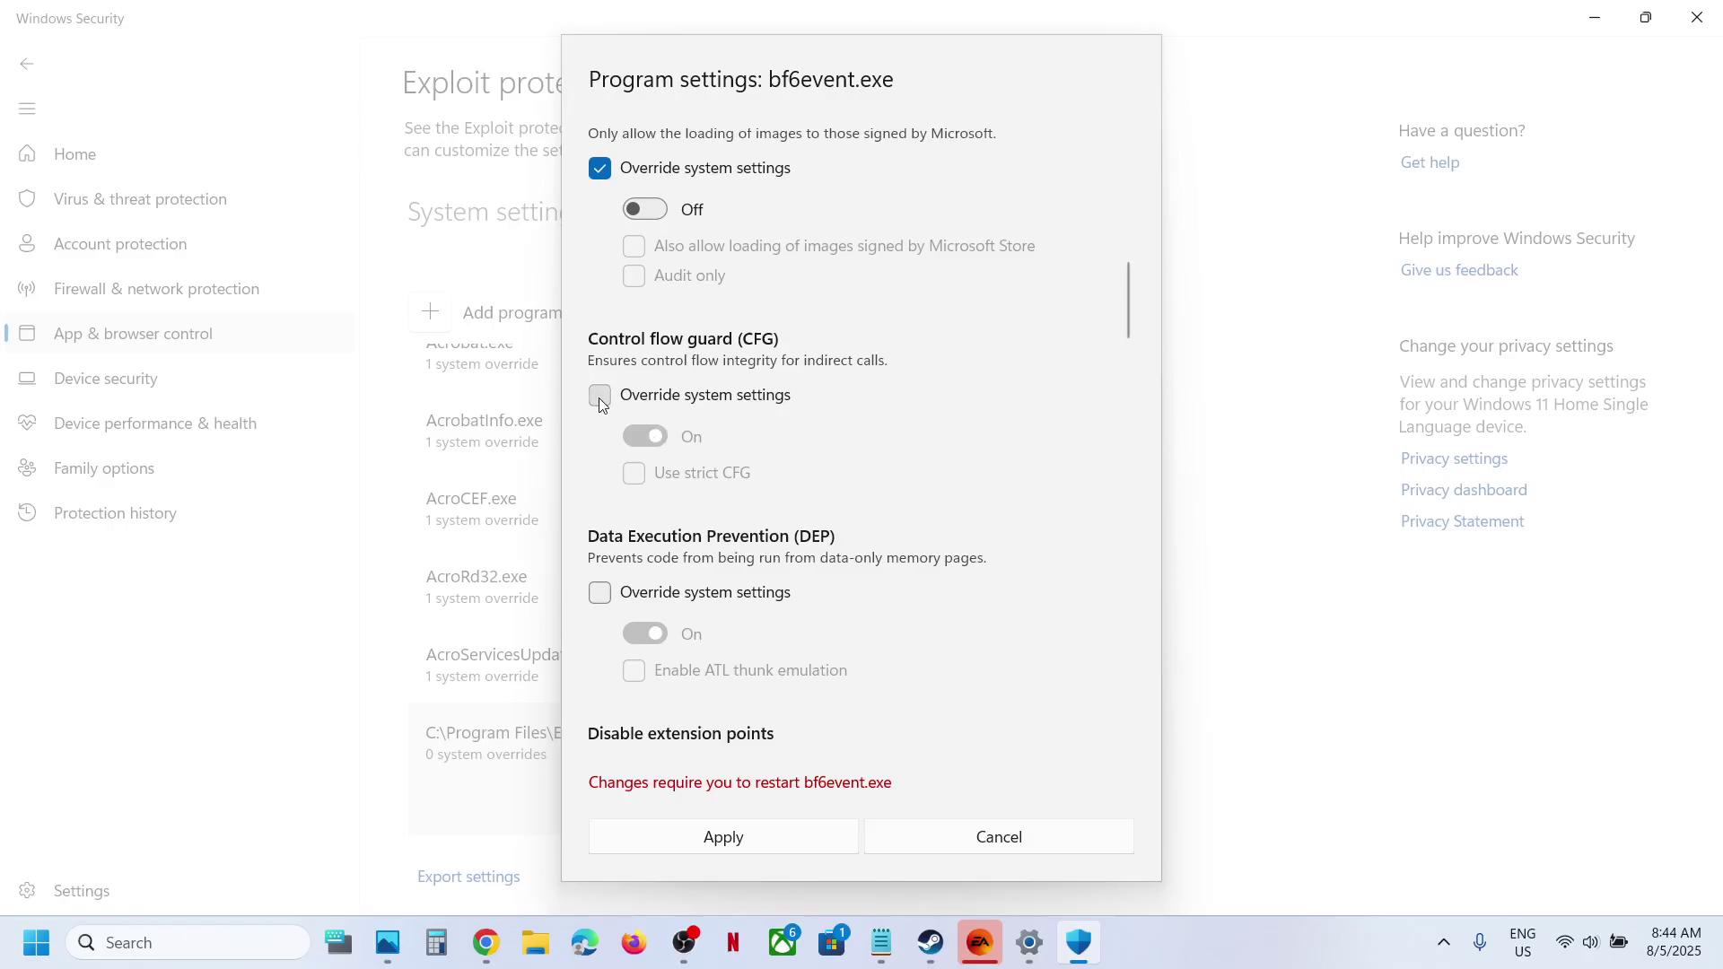
Step: Override Control flow guard and DEP set to Off, plus extension points, Win32k calls, child processes
{"action": "left_click", "coordinate": [601, 395]}
{"action": "left_click", "coordinate": [638, 439]}
{"action": "scroll", "coordinate": [636, 449], "scroll_direction": "down", "scroll_amount": 3}
{"action": "left_click", "coordinate": [600, 412]}
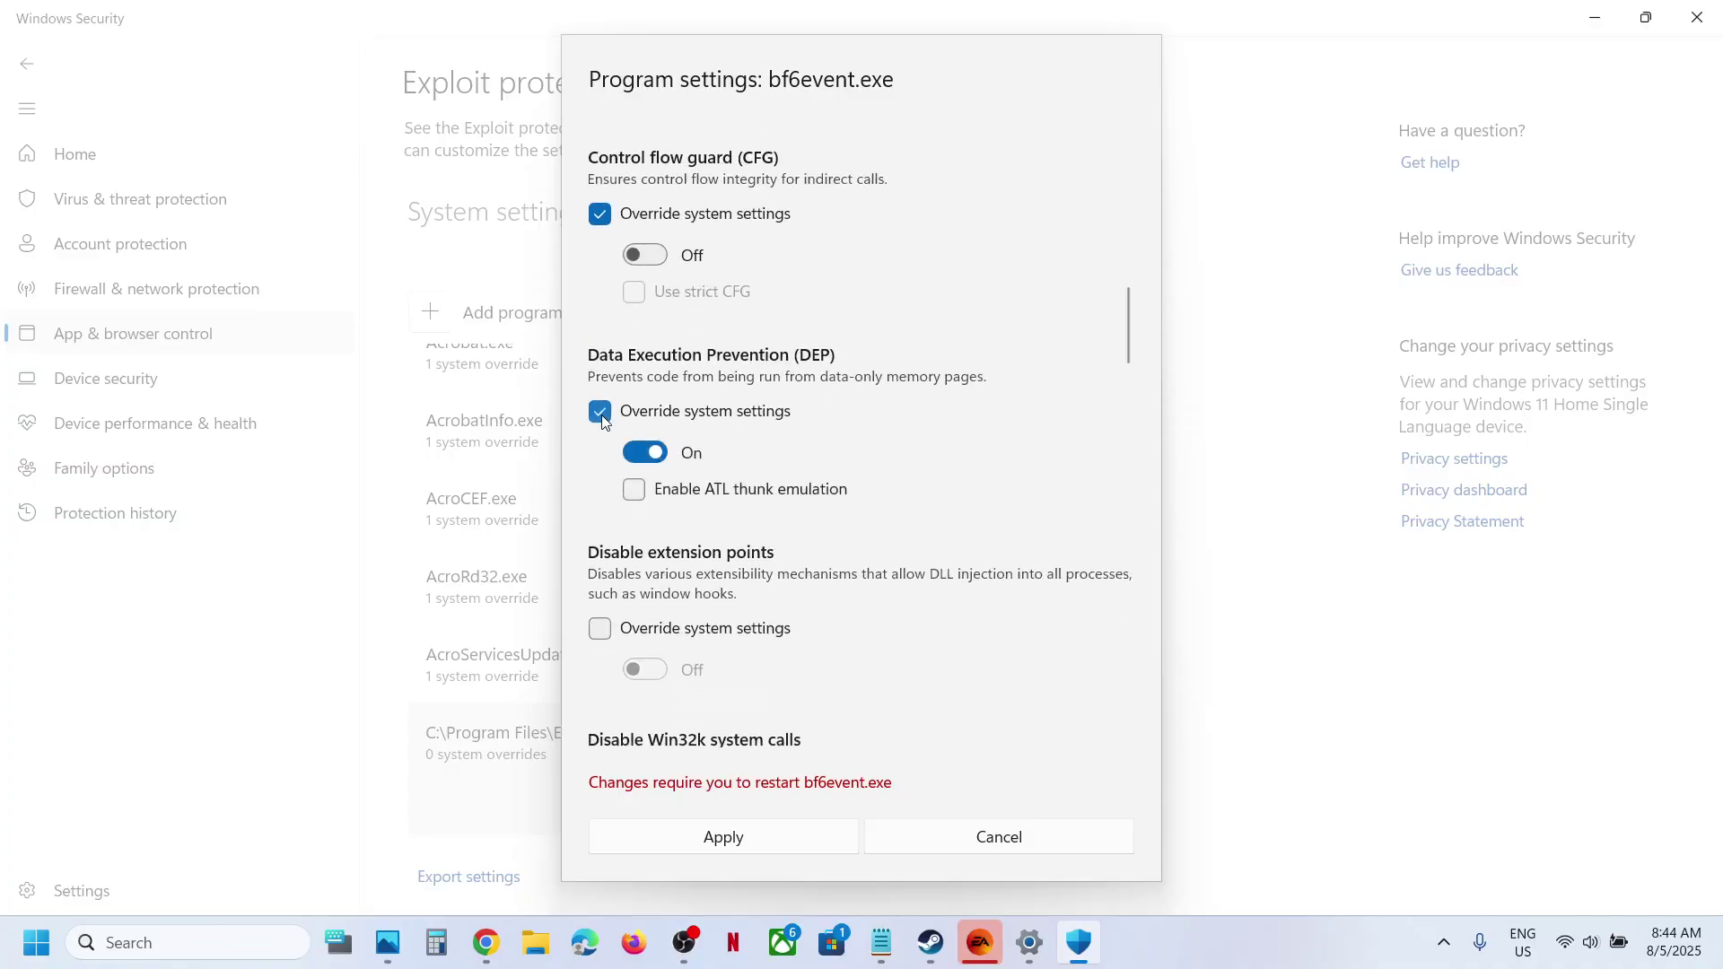
{"action": "left_click", "coordinate": [648, 455]}
{"action": "scroll", "coordinate": [634, 486], "scroll_direction": "down", "scroll_amount": 2}
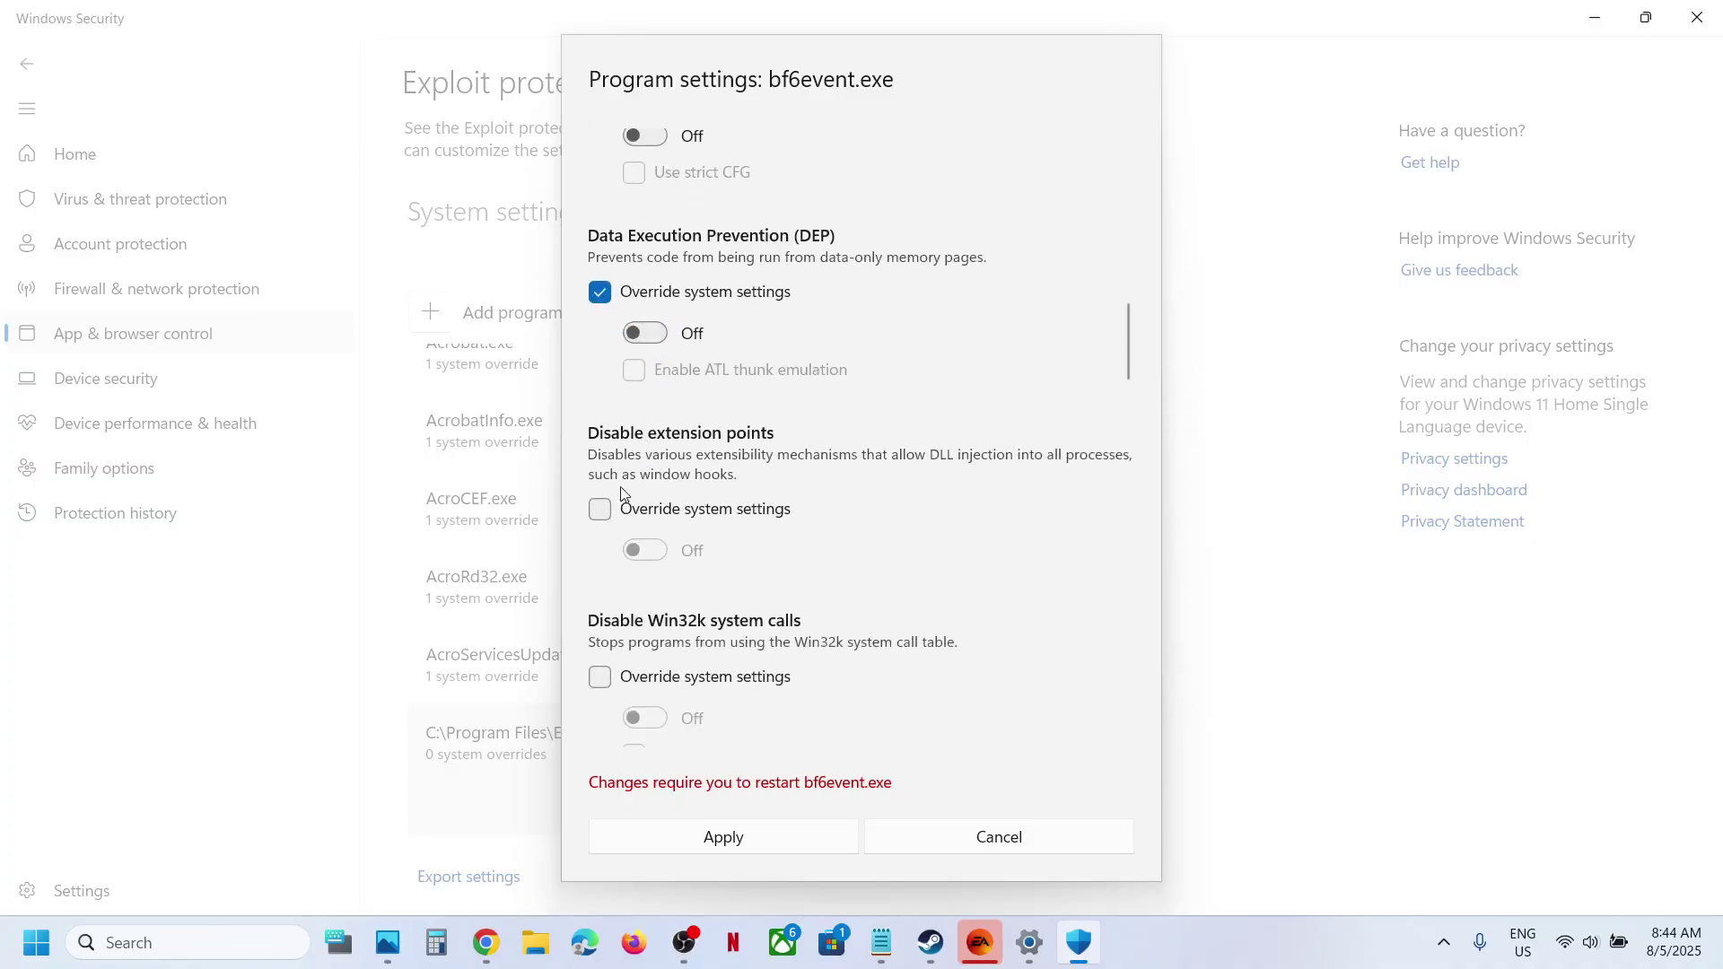
{"action": "left_click", "coordinate": [601, 509]}
{"action": "scroll", "coordinate": [599, 509], "scroll_direction": "down", "scroll_amount": 2}
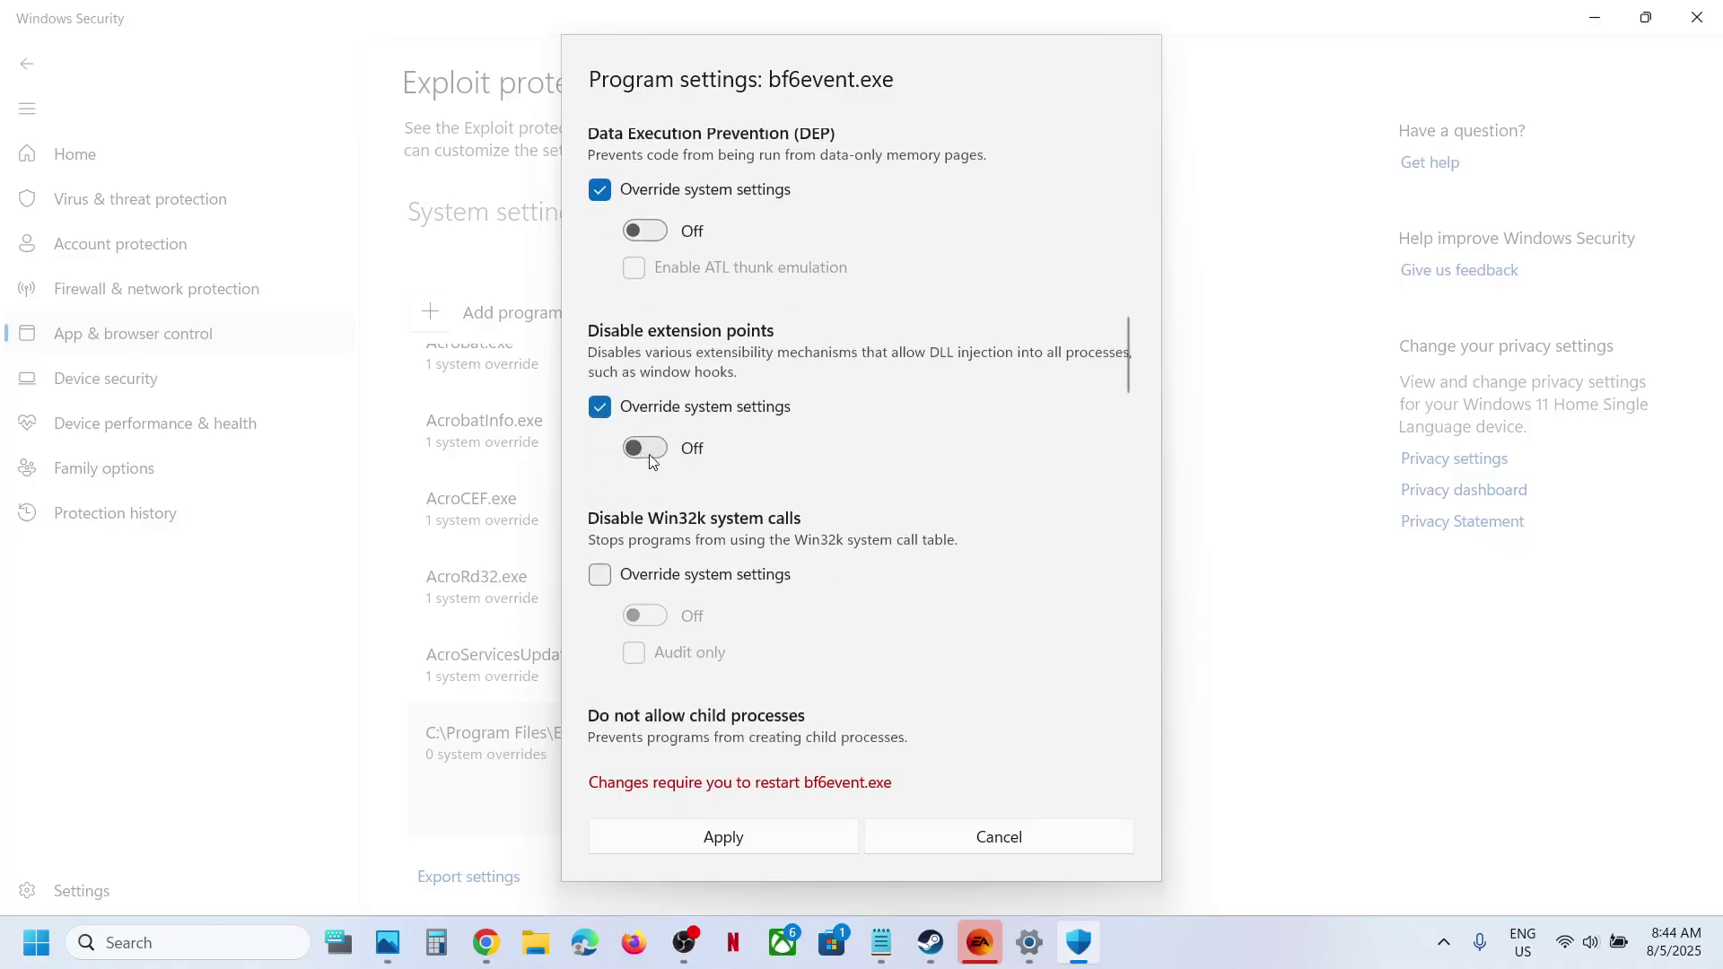
{"action": "scroll", "coordinate": [650, 454], "scroll_direction": "down", "scroll_amount": 2}
{"action": "left_click", "coordinate": [602, 473]}
{"action": "scroll", "coordinate": [602, 473], "scroll_direction": "down", "scroll_amount": 1}
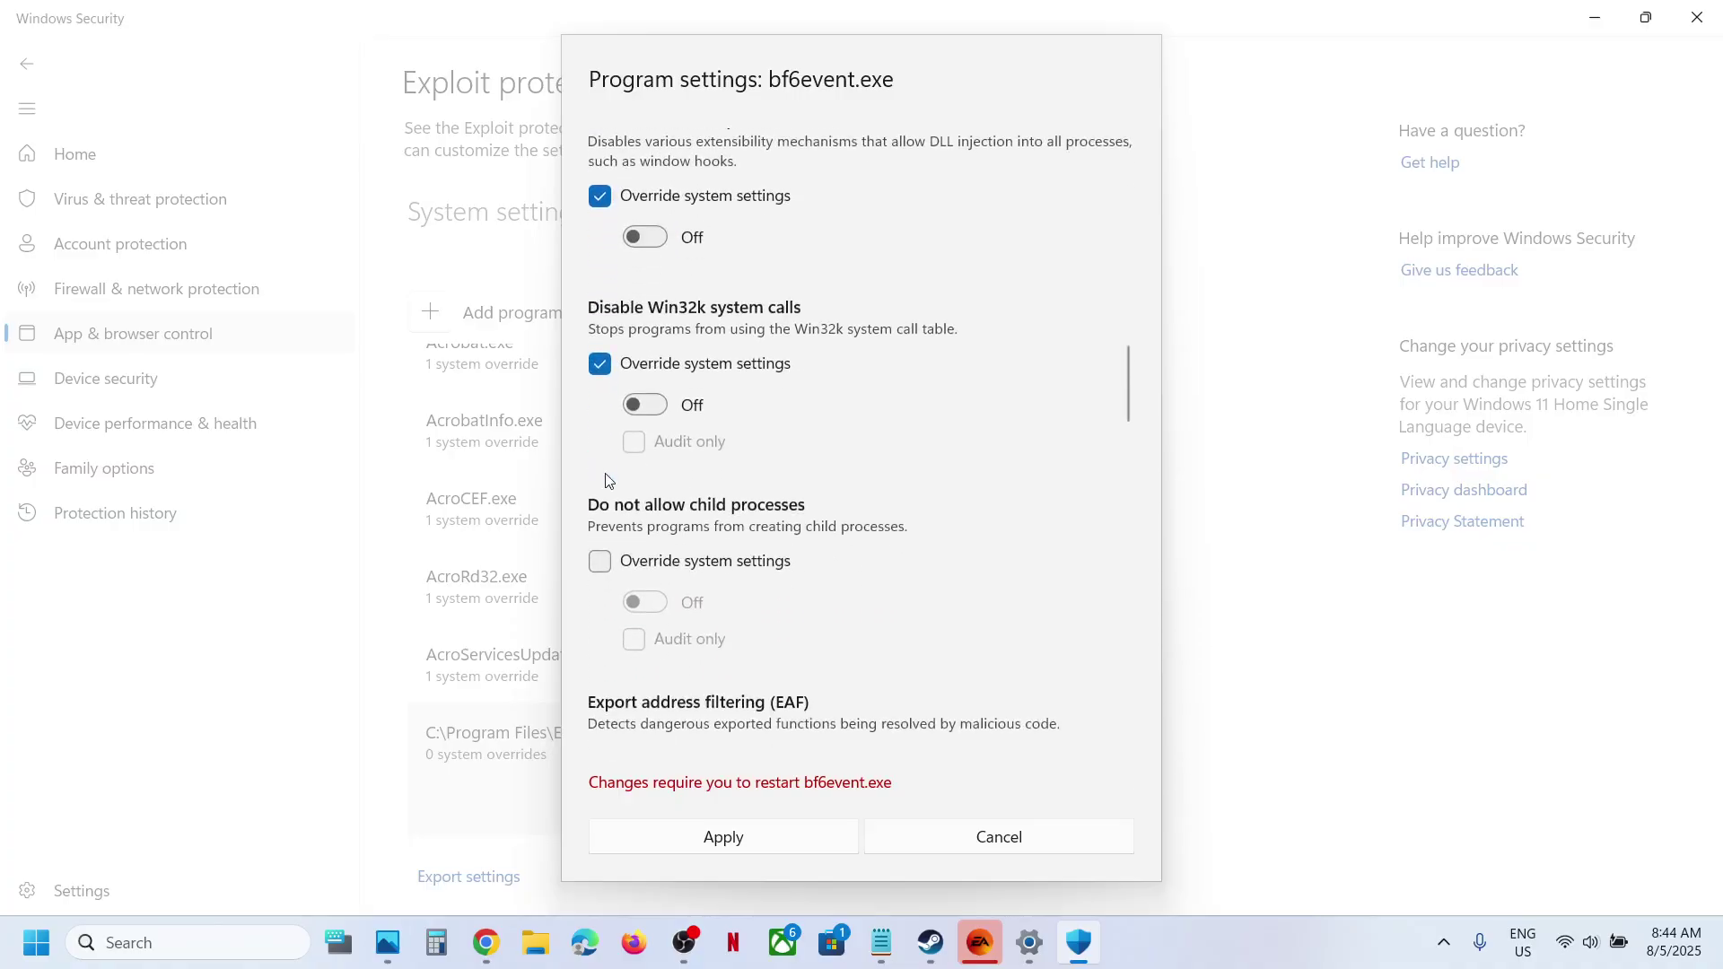
{"action": "left_click", "coordinate": [600, 561]}
{"action": "scroll", "coordinate": [599, 566], "scroll_direction": "down", "scroll_amount": 2}
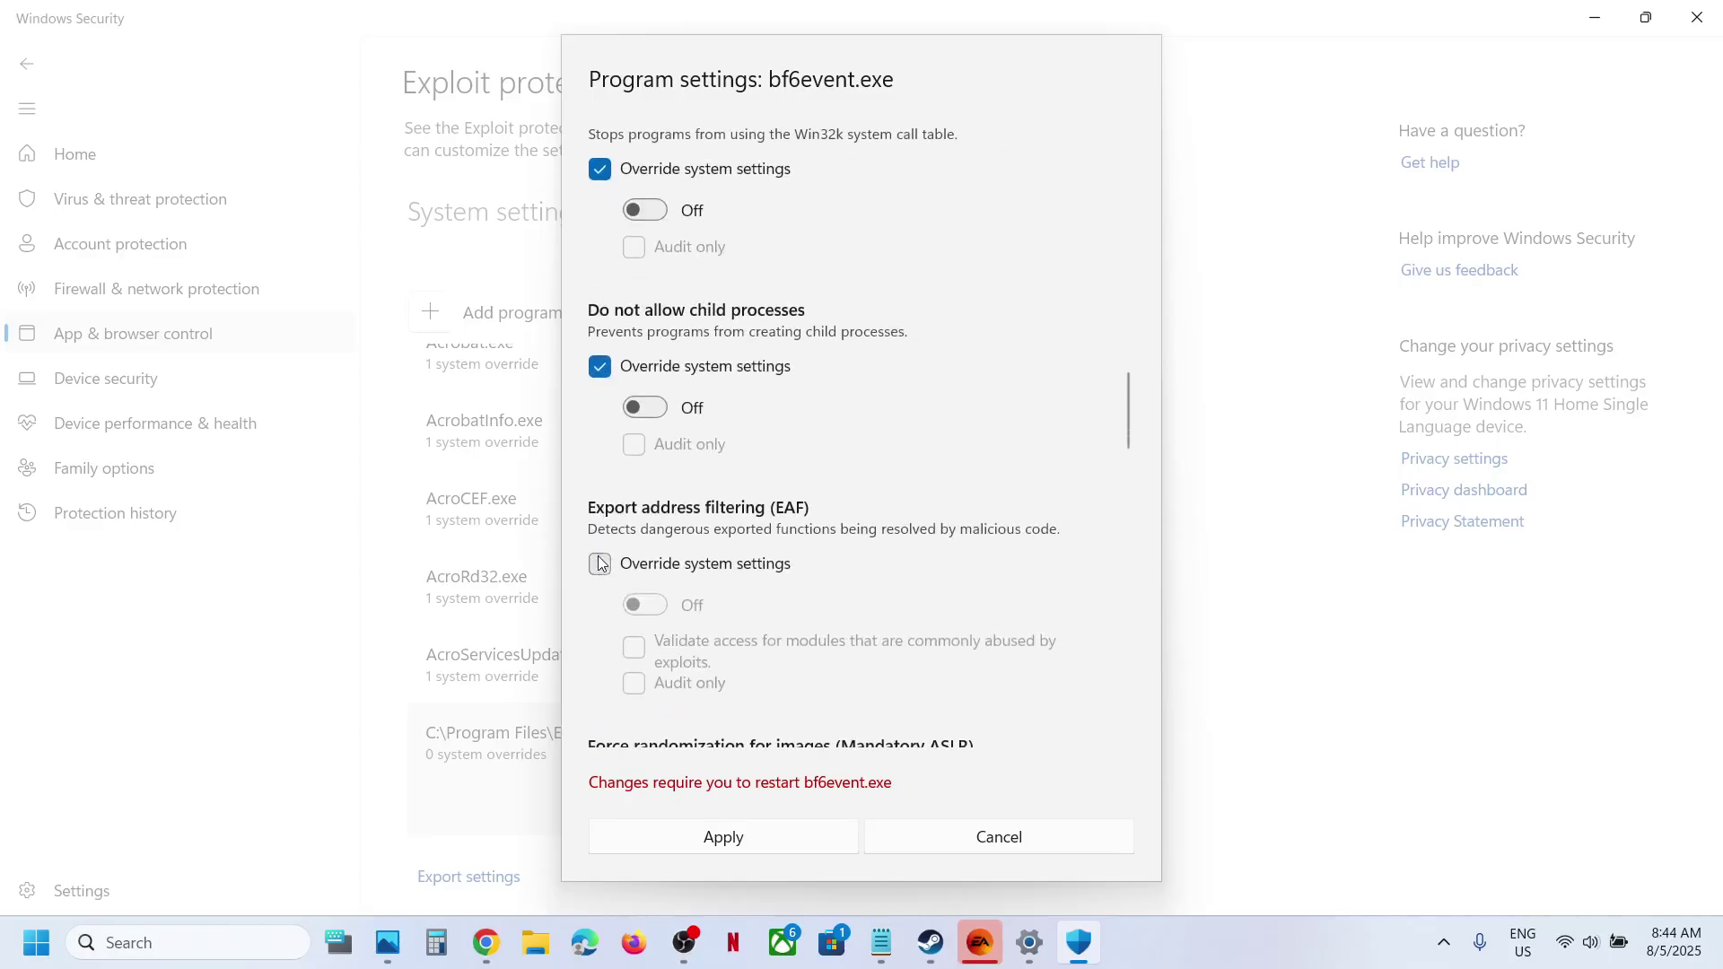
Step: Override export/import address filtering, mandatory ASLR and stack protection, and Bottom-up ASLR set Off
{"action": "left_click", "coordinate": [600, 561]}
{"action": "scroll", "coordinate": [600, 562], "scroll_direction": "down", "scroll_amount": 2}
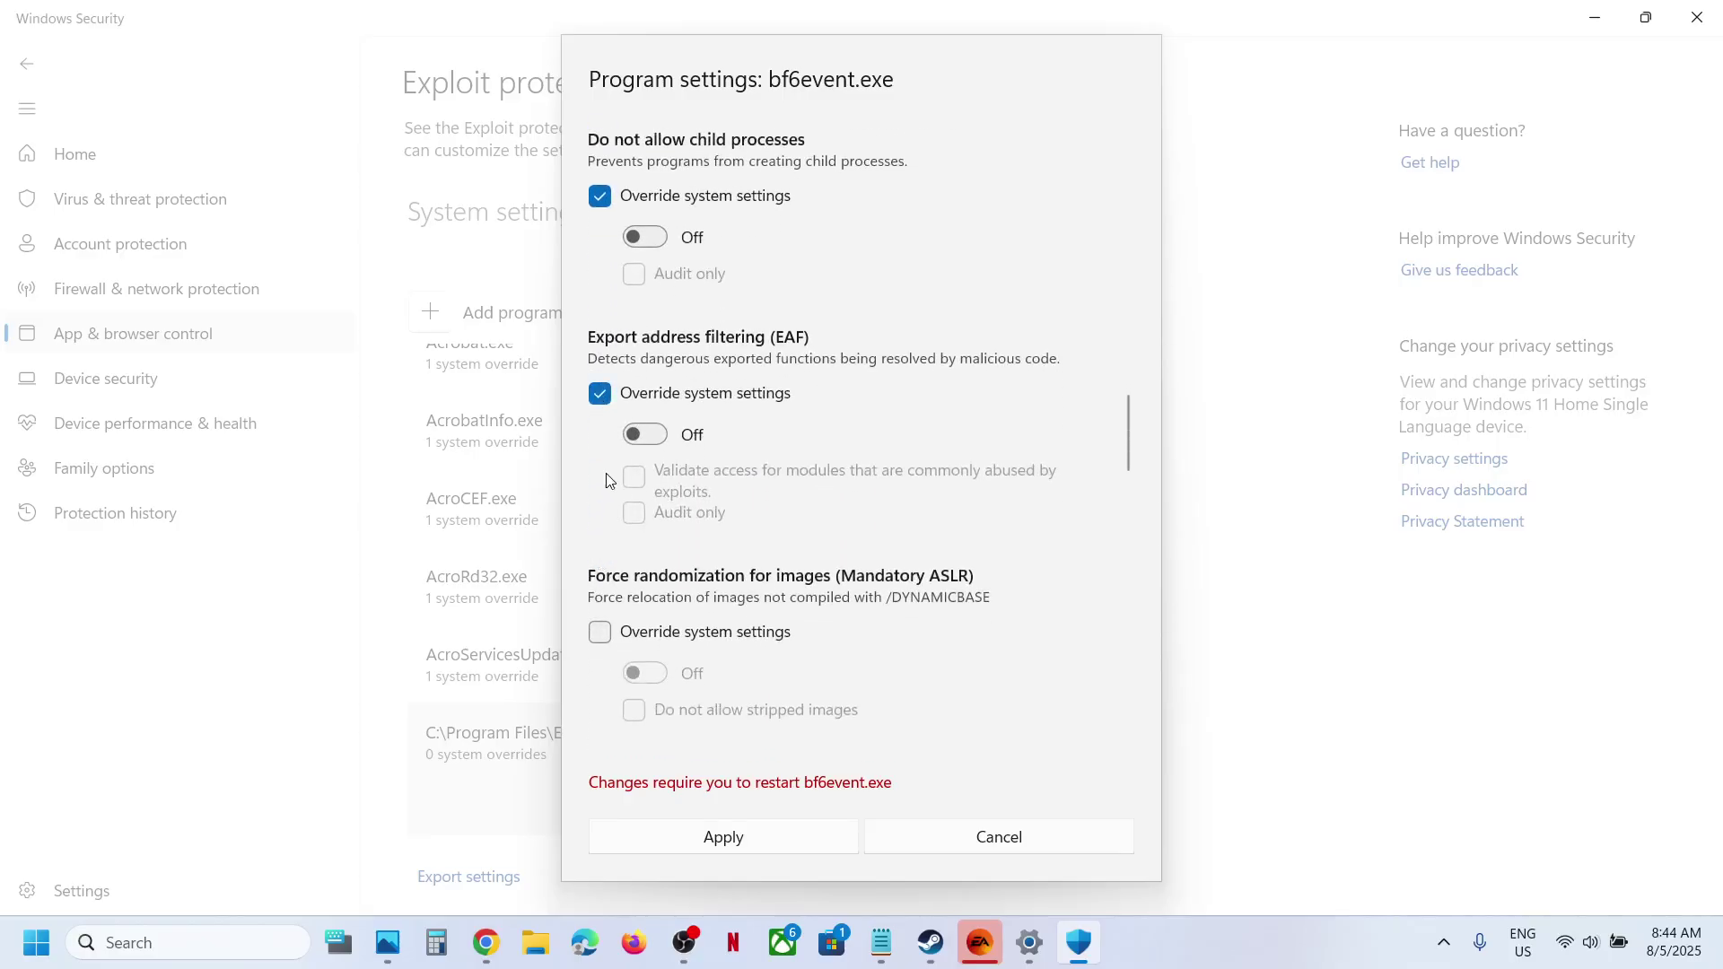
{"action": "scroll", "coordinate": [606, 473], "scroll_direction": "down", "scroll_amount": 1}
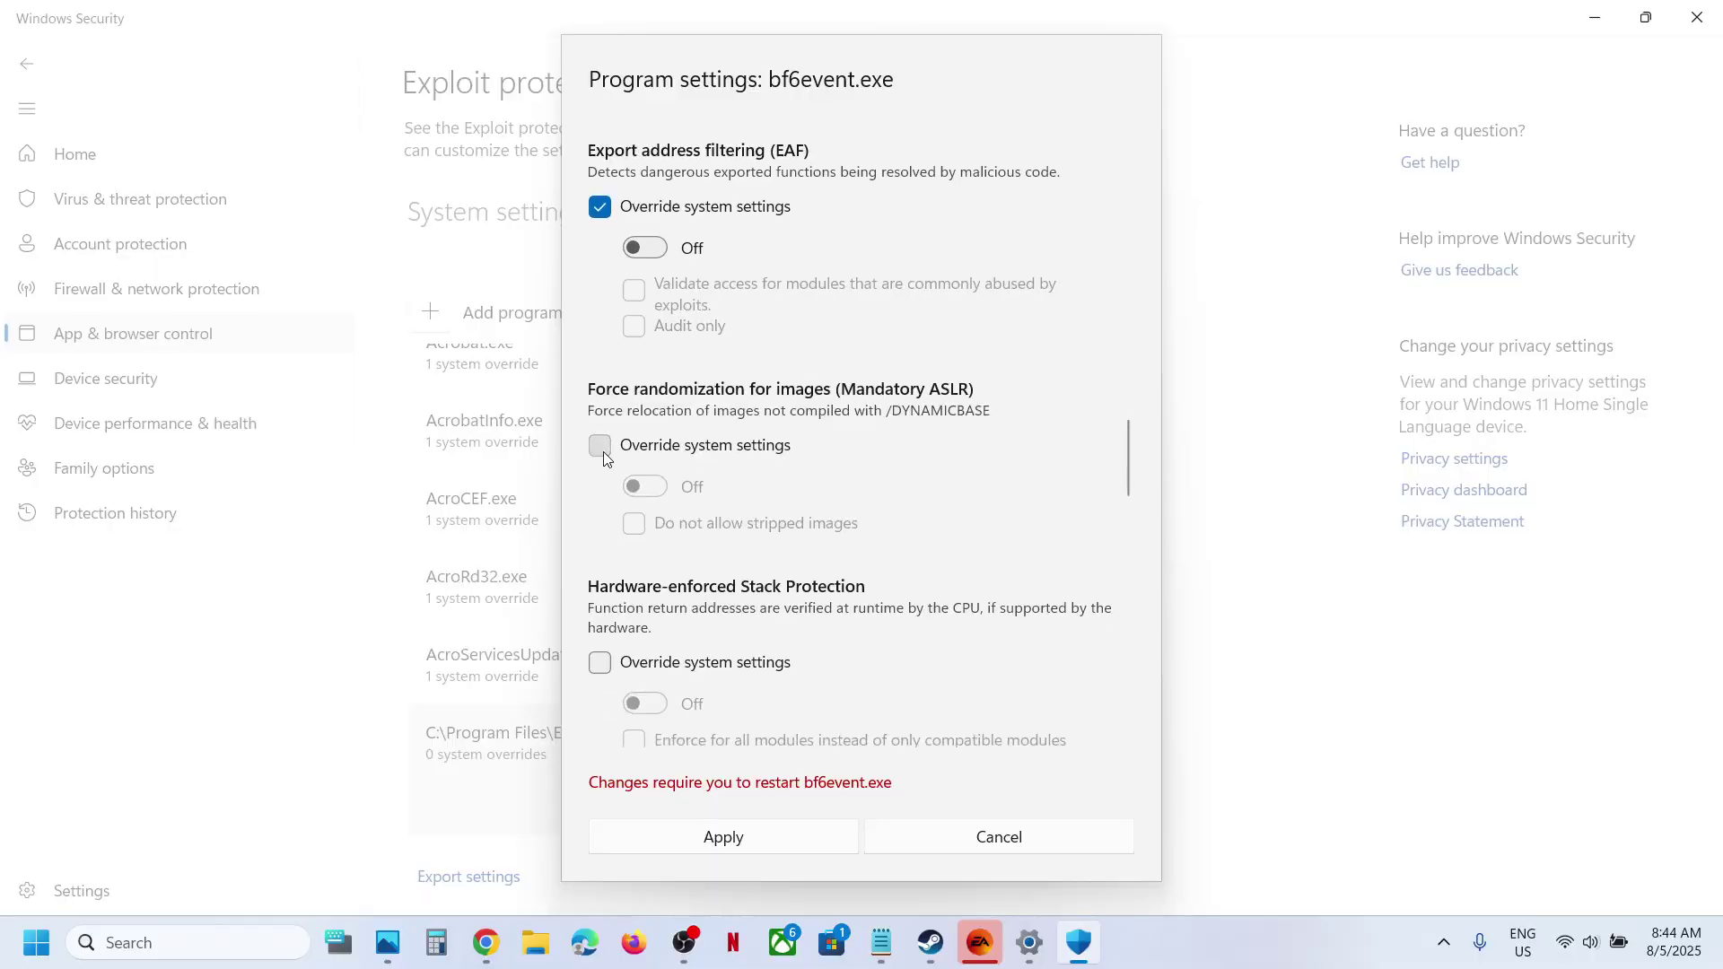
{"action": "left_click", "coordinate": [601, 447]}
{"action": "scroll", "coordinate": [625, 537], "scroll_direction": "down", "scroll_amount": 1}
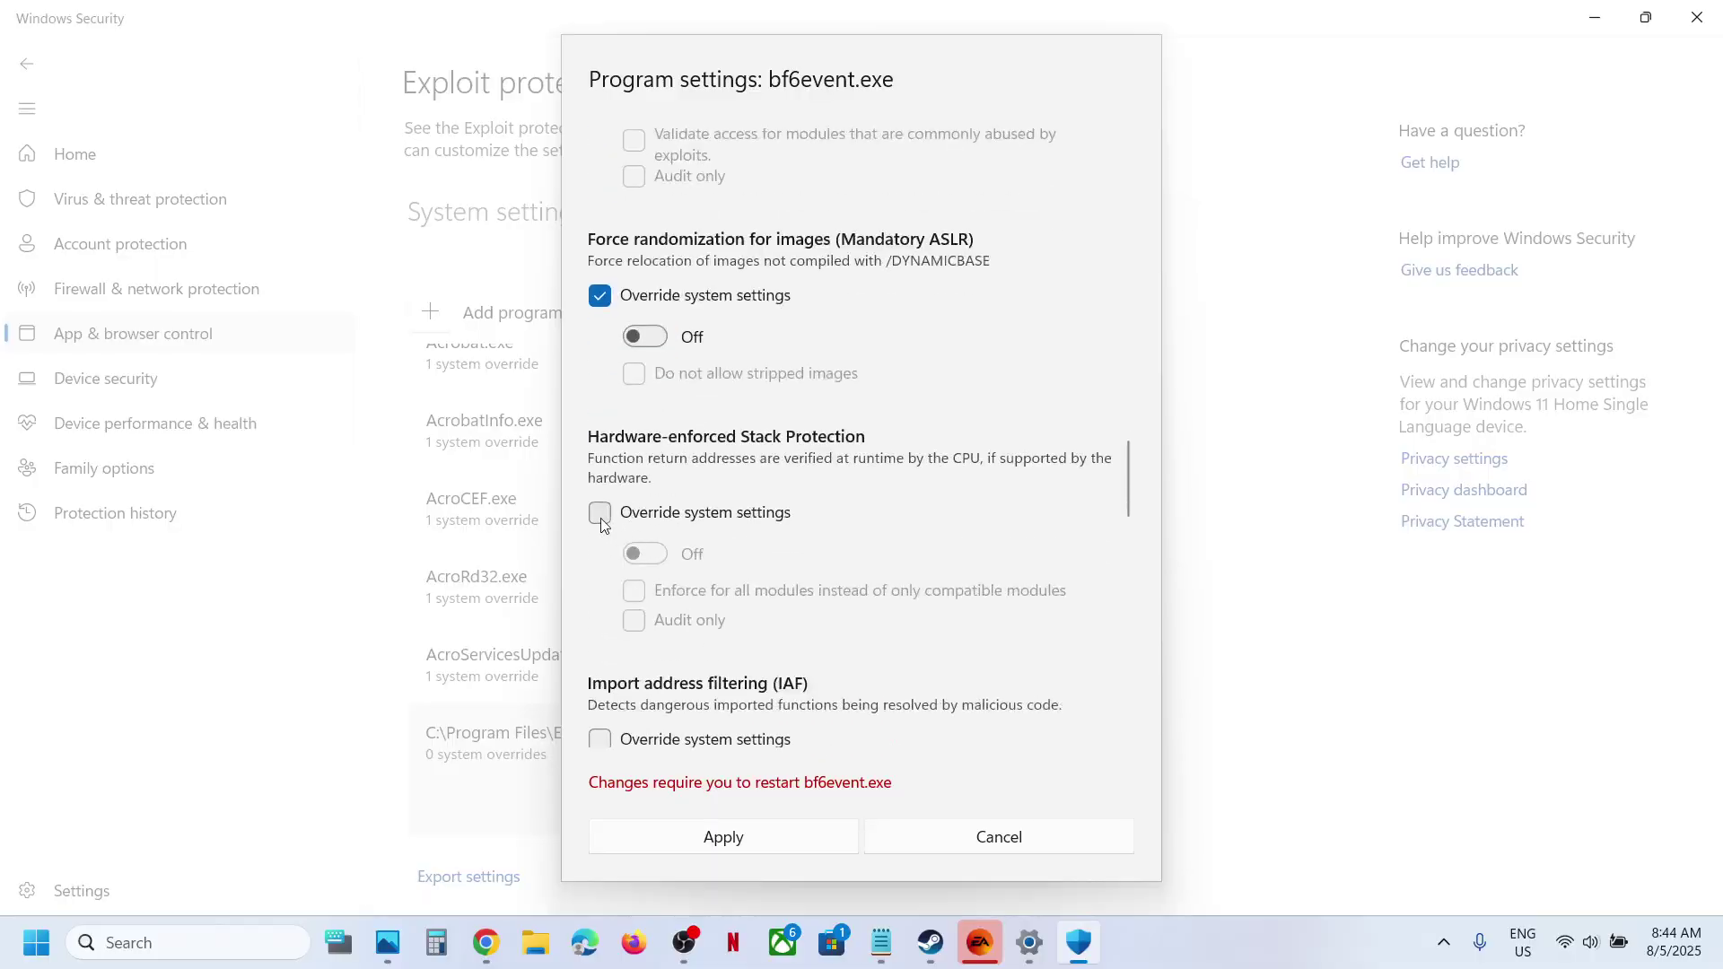
{"action": "left_click", "coordinate": [600, 518]}
{"action": "scroll", "coordinate": [601, 518], "scroll_direction": "down", "scroll_amount": 2}
{"action": "scroll", "coordinate": [601, 519], "scroll_direction": "down", "scroll_amount": 1}
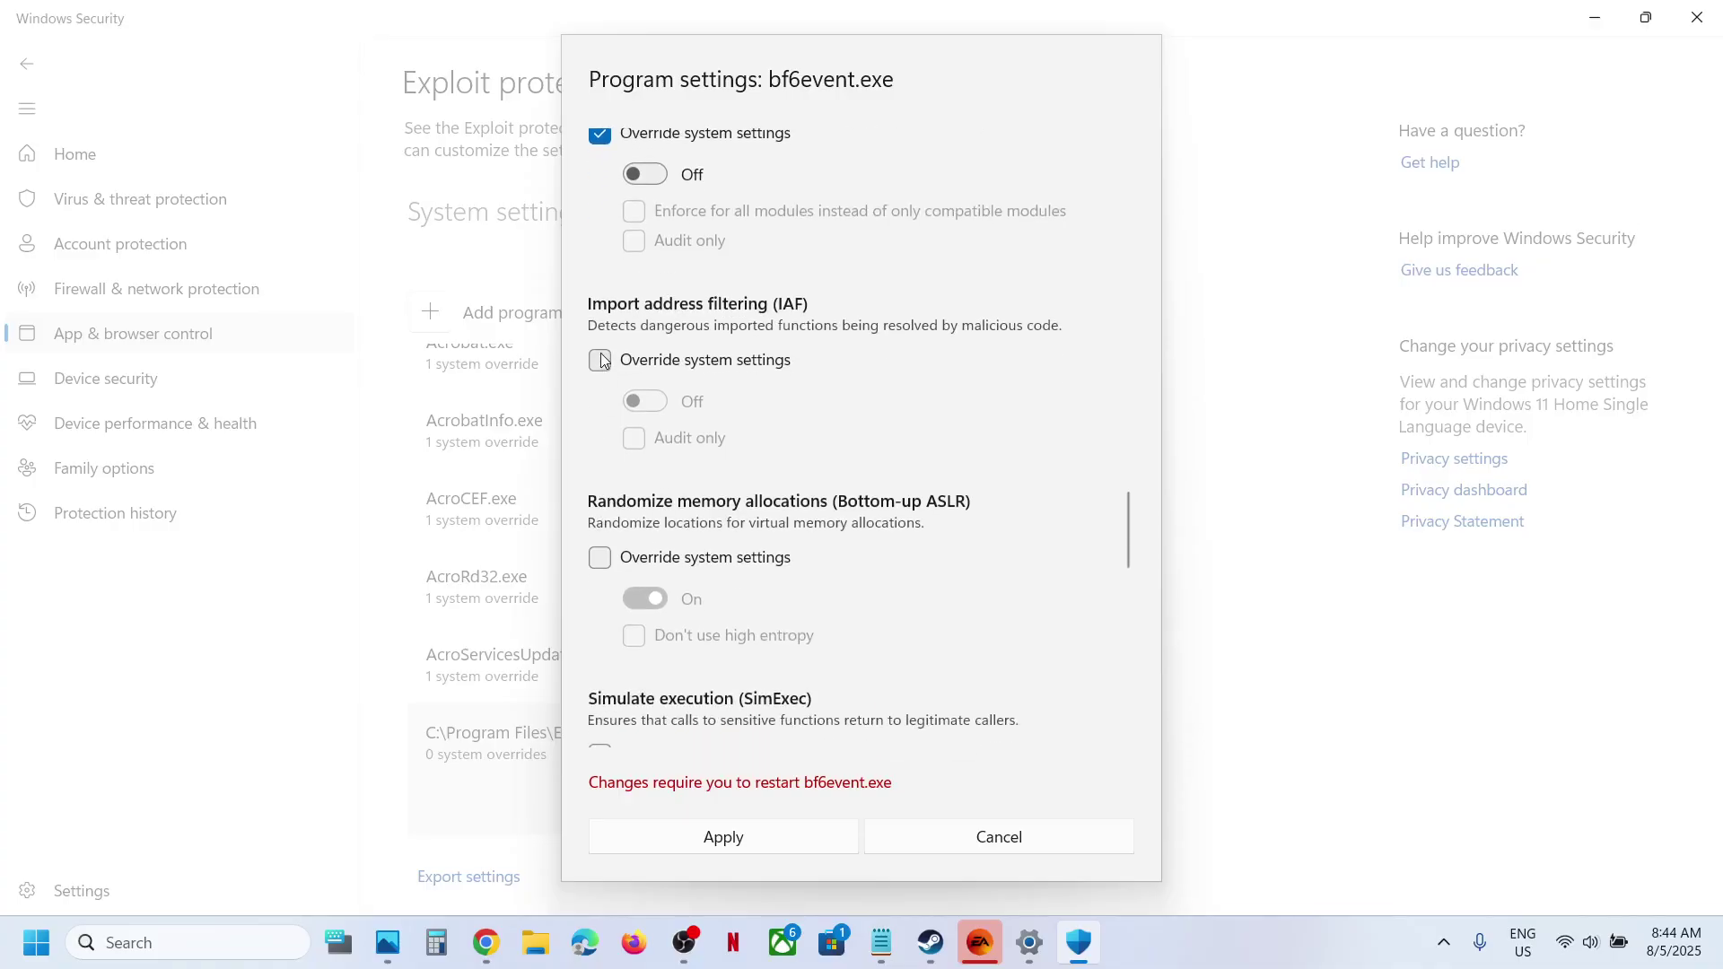
{"action": "left_click", "coordinate": [600, 360]}
{"action": "scroll", "coordinate": [600, 391], "scroll_direction": "down", "scroll_amount": 2}
{"action": "left_click", "coordinate": [600, 422]}
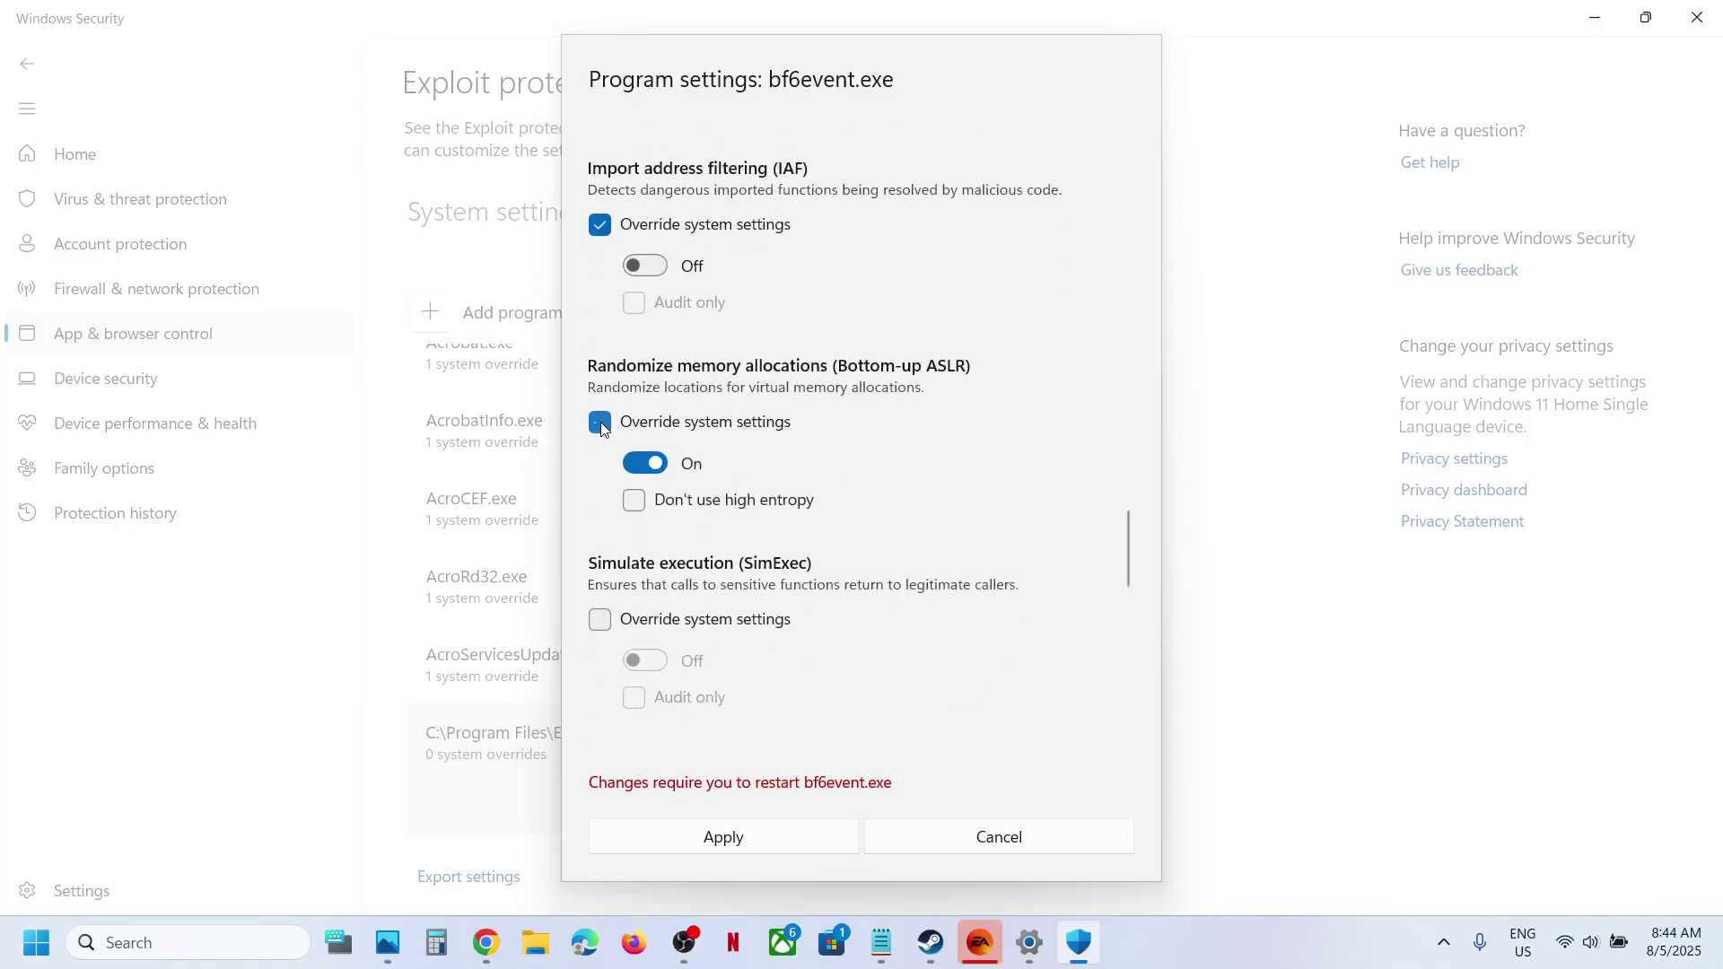
{"action": "left_click", "coordinate": [644, 463]}
{"action": "scroll", "coordinate": [605, 492], "scroll_direction": "down", "scroll_amount": 2}
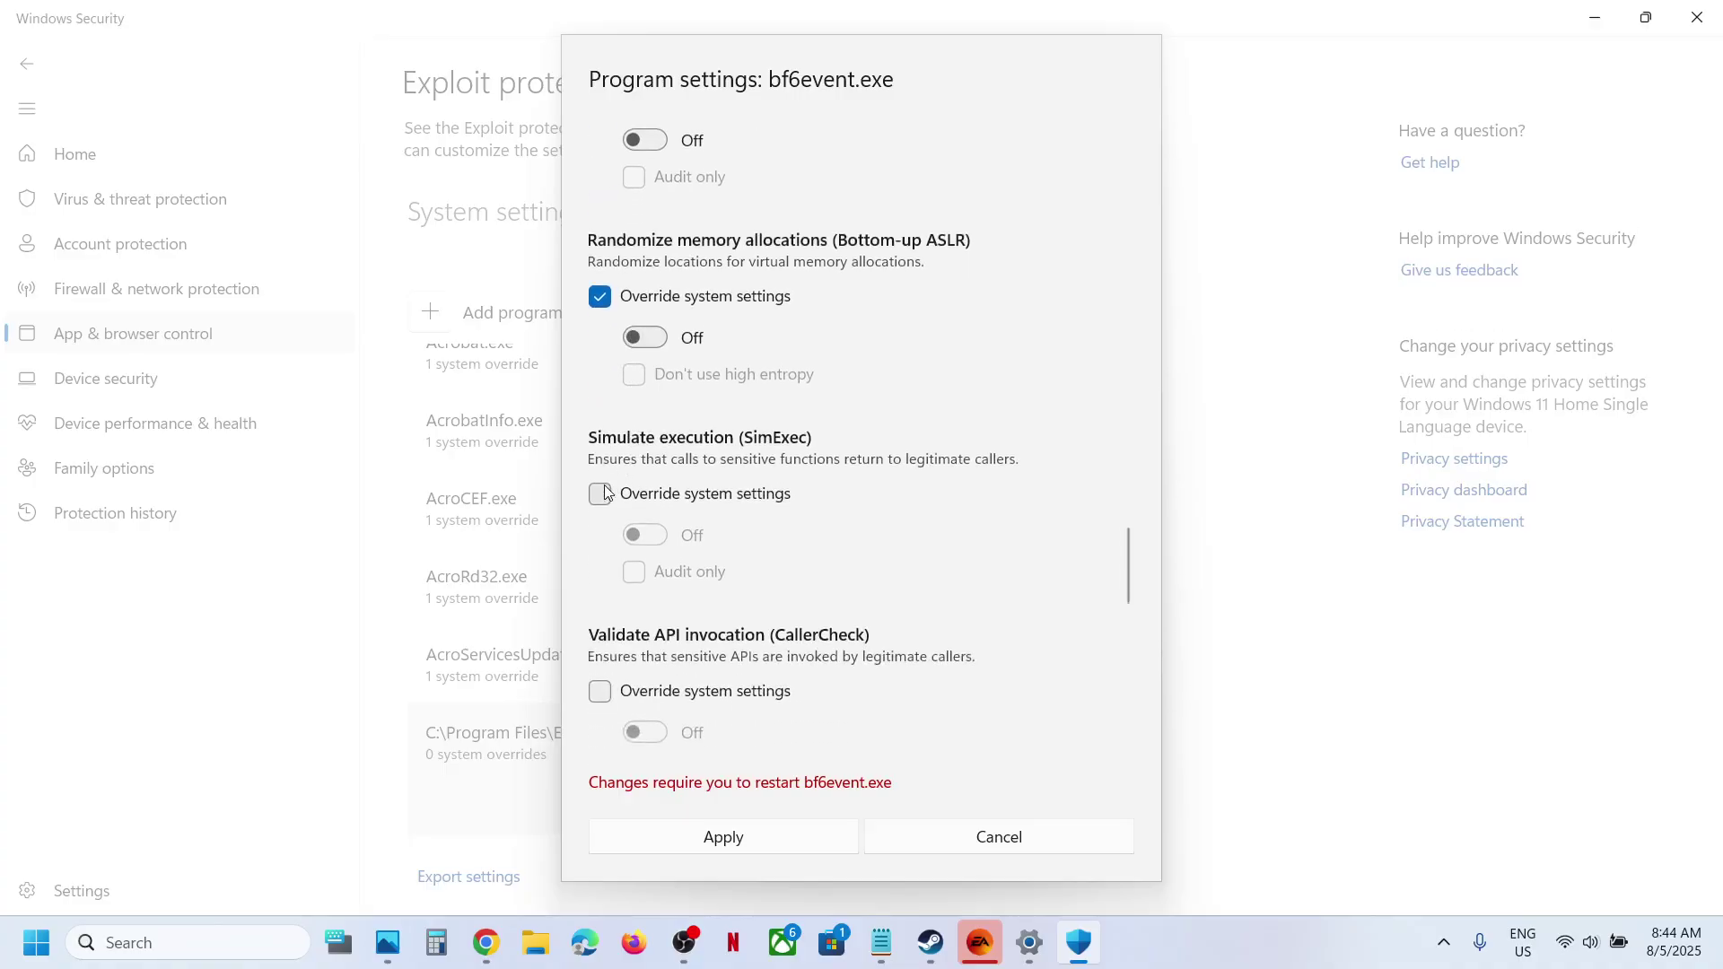
Step: Override SimExec, CallerCheck, SEHOP (Off), handle usage, heap integrity, image dependency and StackPivot
{"action": "left_click", "coordinate": [600, 492]}
{"action": "scroll", "coordinate": [601, 492], "scroll_direction": "down", "scroll_amount": 3}
{"action": "left_click", "coordinate": [600, 526]}
{"action": "scroll", "coordinate": [597, 528], "scroll_direction": "down", "scroll_amount": 2}
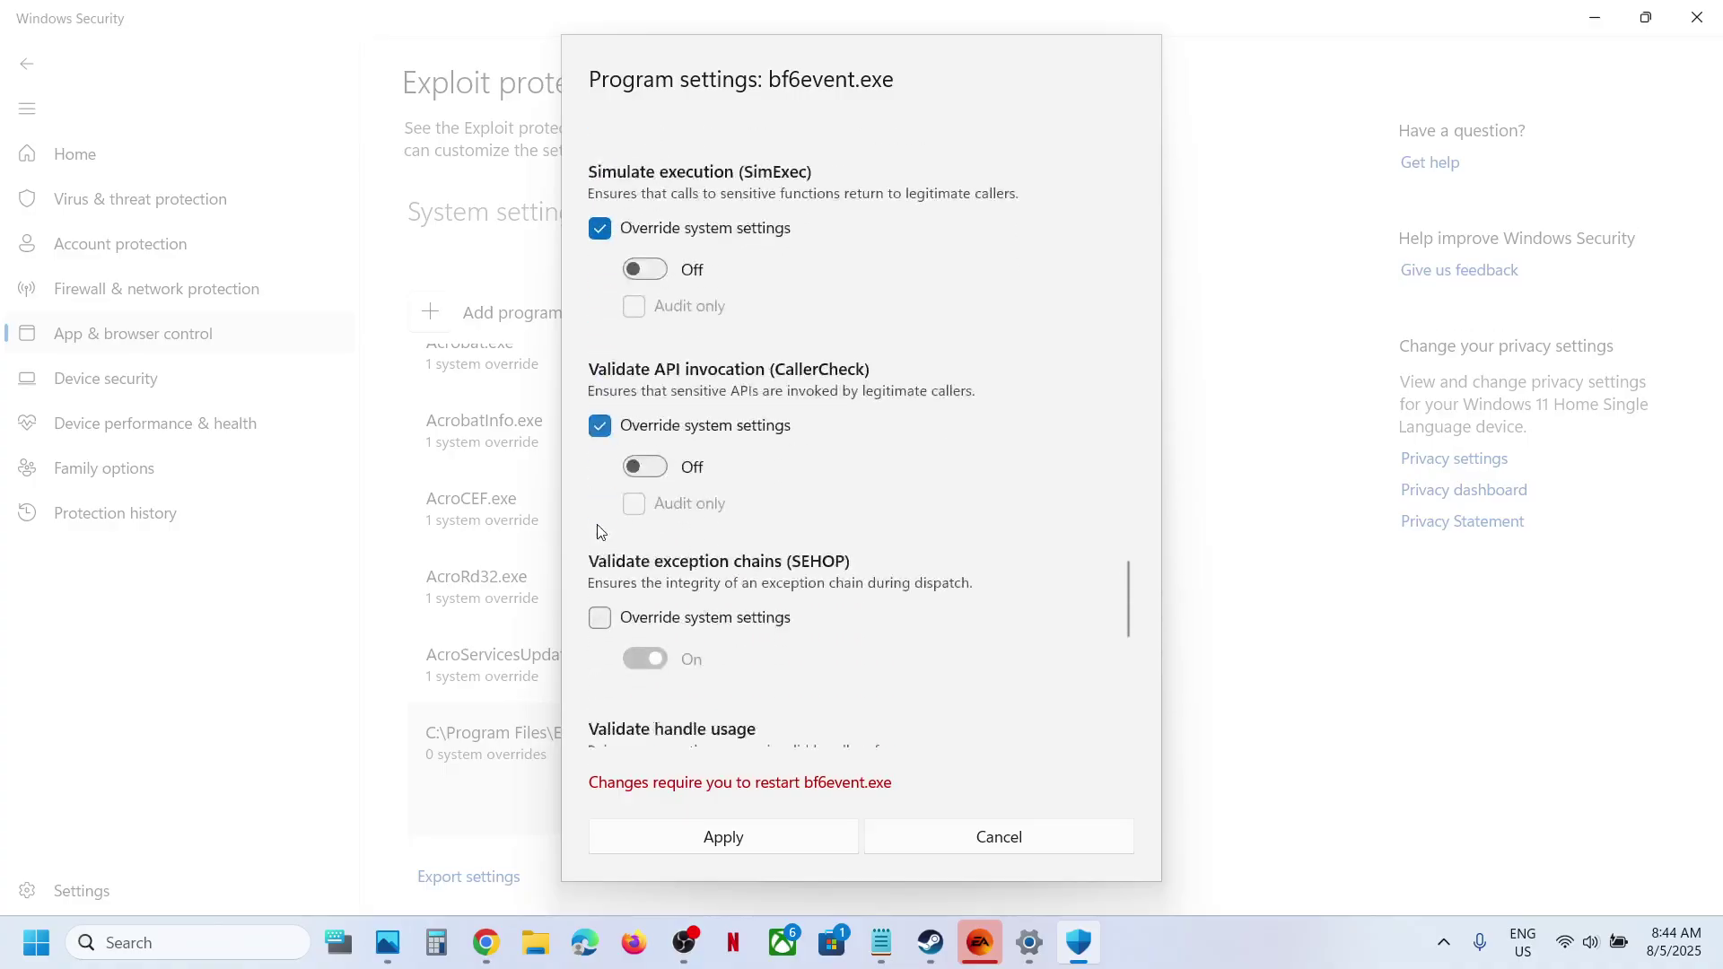
{"action": "scroll", "coordinate": [597, 531], "scroll_direction": "down", "scroll_amount": 3}
{"action": "left_click", "coordinate": [600, 433]}
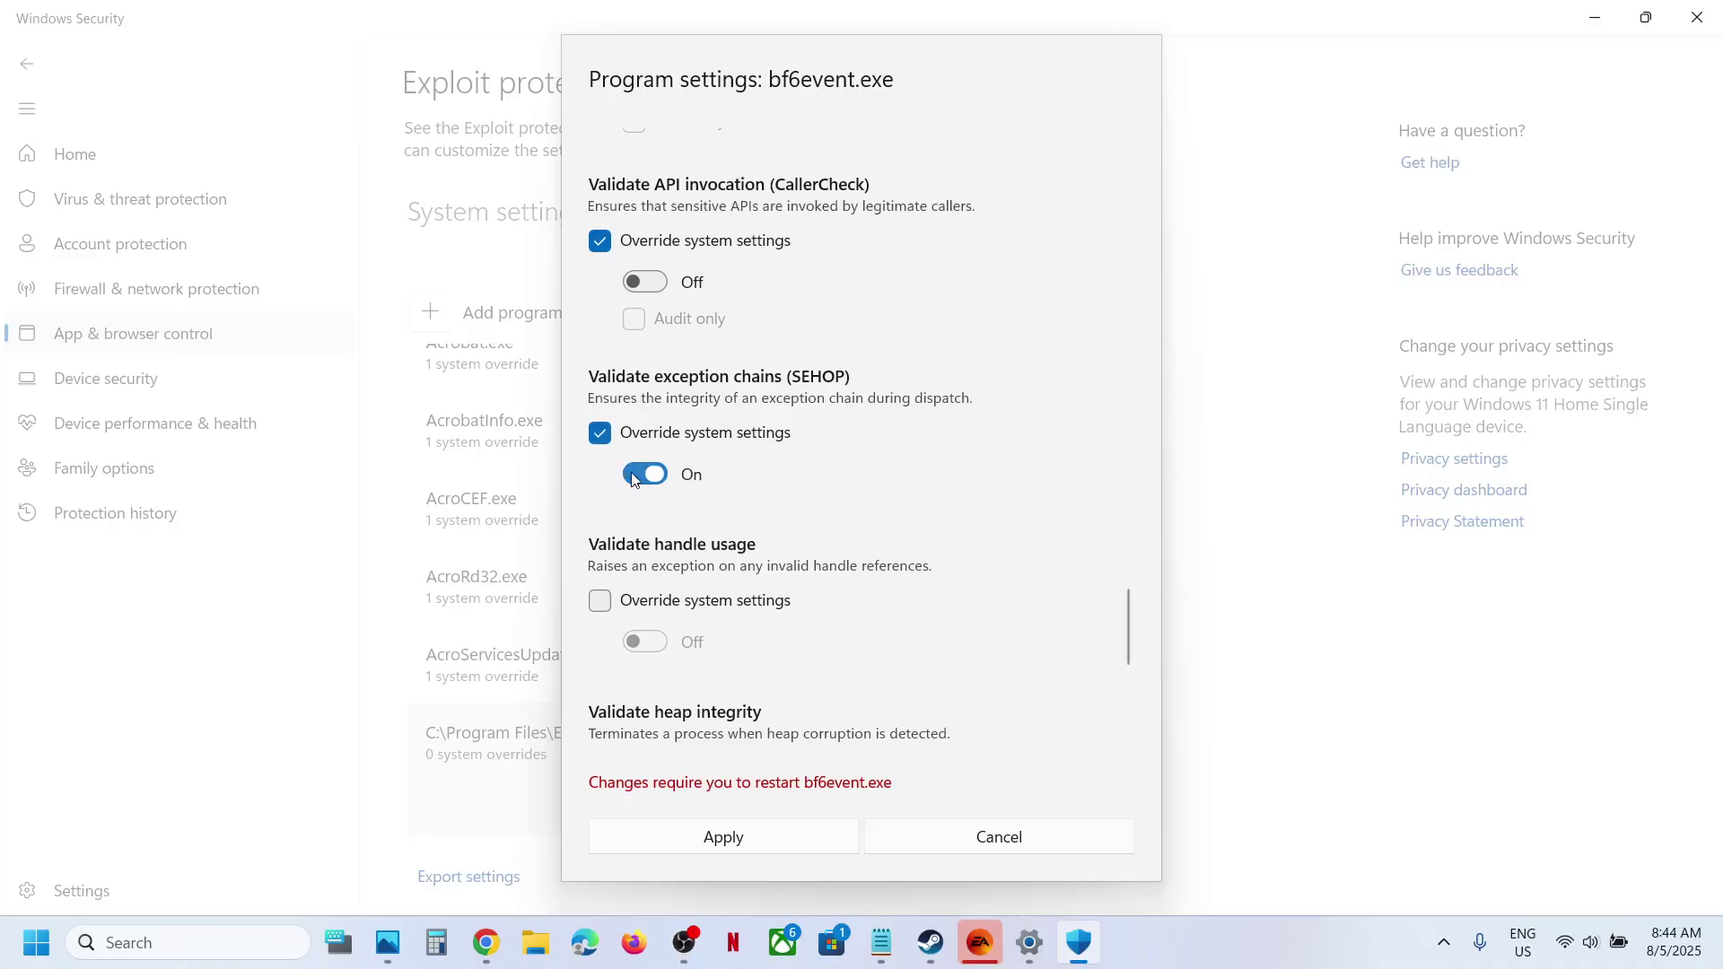
{"action": "left_click", "coordinate": [632, 479]}
{"action": "scroll", "coordinate": [603, 472], "scroll_direction": "down", "scroll_amount": 2}
{"action": "scroll", "coordinate": [599, 467], "scroll_direction": "down", "scroll_amount": 1}
{"action": "left_click", "coordinate": [599, 465]}
{"action": "scroll", "coordinate": [602, 468], "scroll_direction": "down", "scroll_amount": 3}
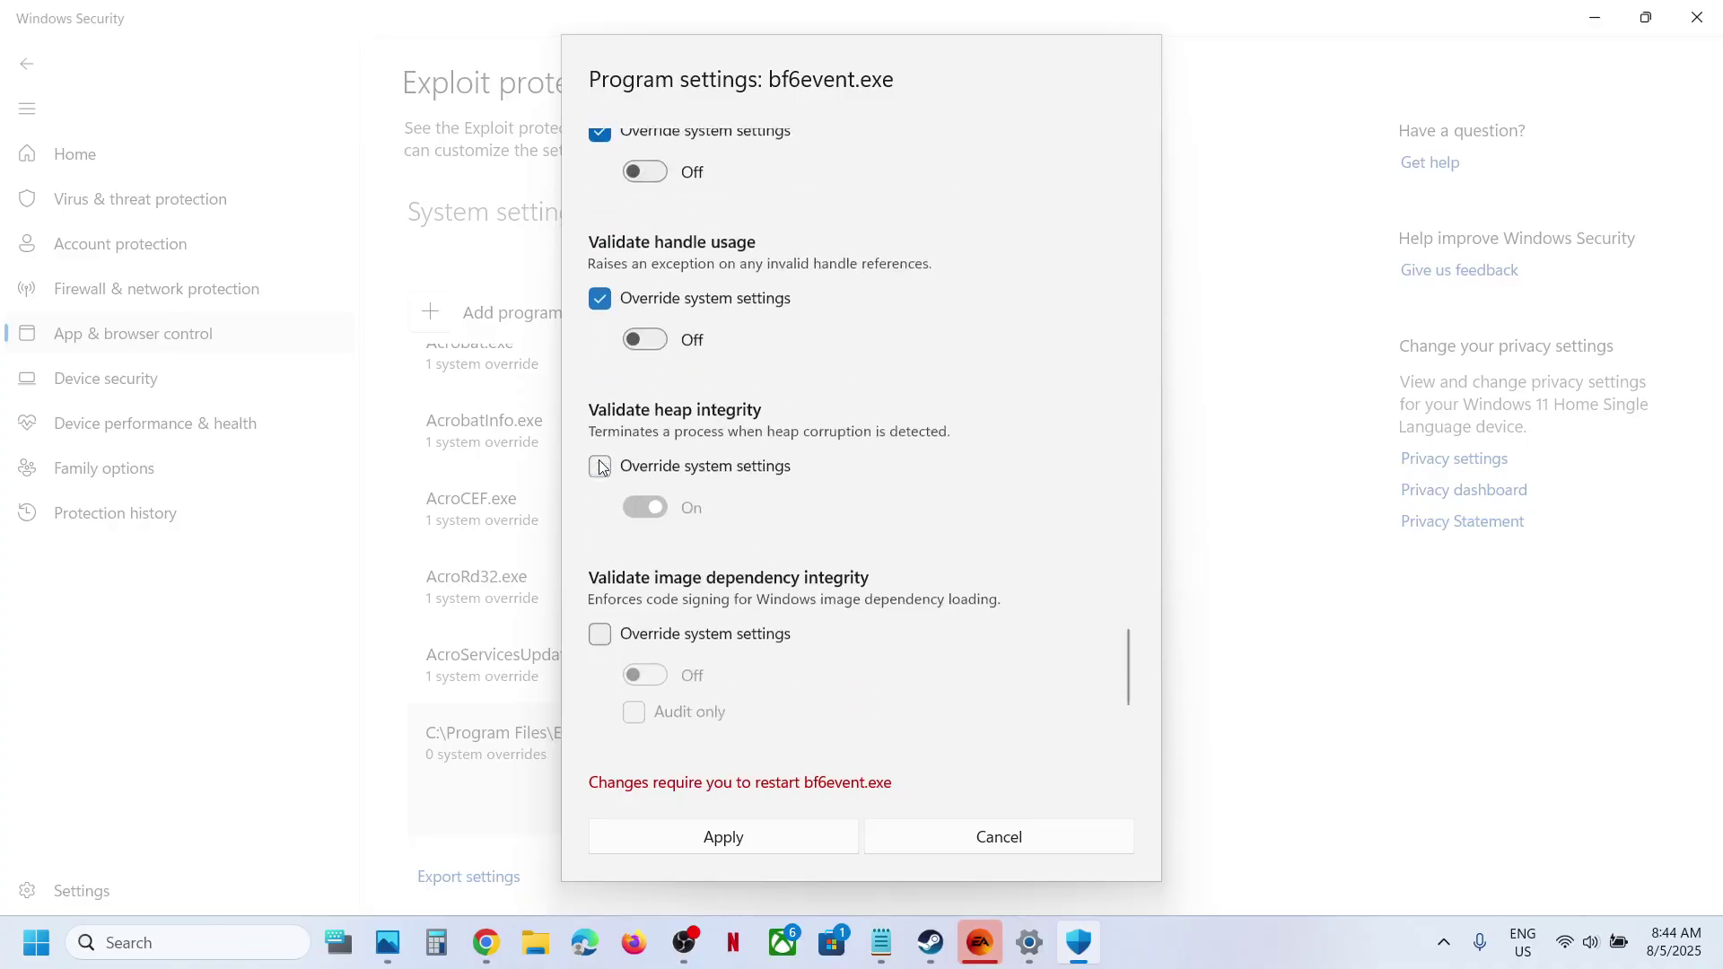
{"action": "left_click", "coordinate": [601, 465]}
{"action": "scroll", "coordinate": [600, 458], "scroll_direction": "down", "scroll_amount": 3}
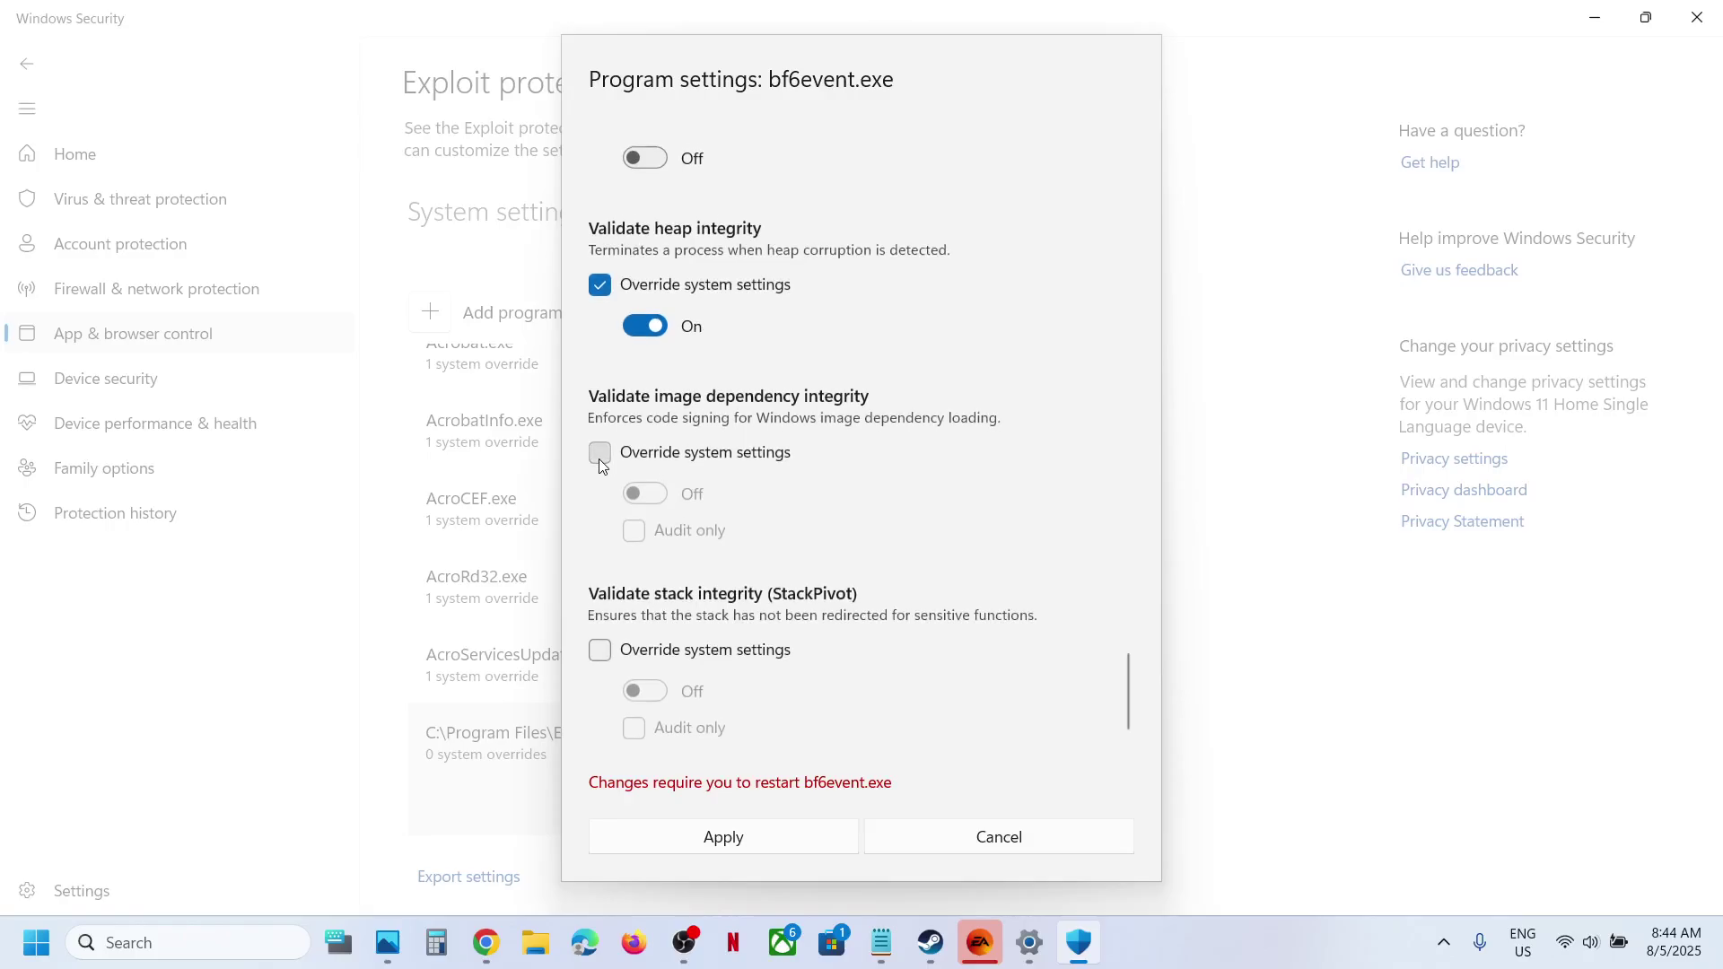
{"action": "left_click", "coordinate": [599, 458]}
{"action": "left_click", "coordinate": [599, 649]}
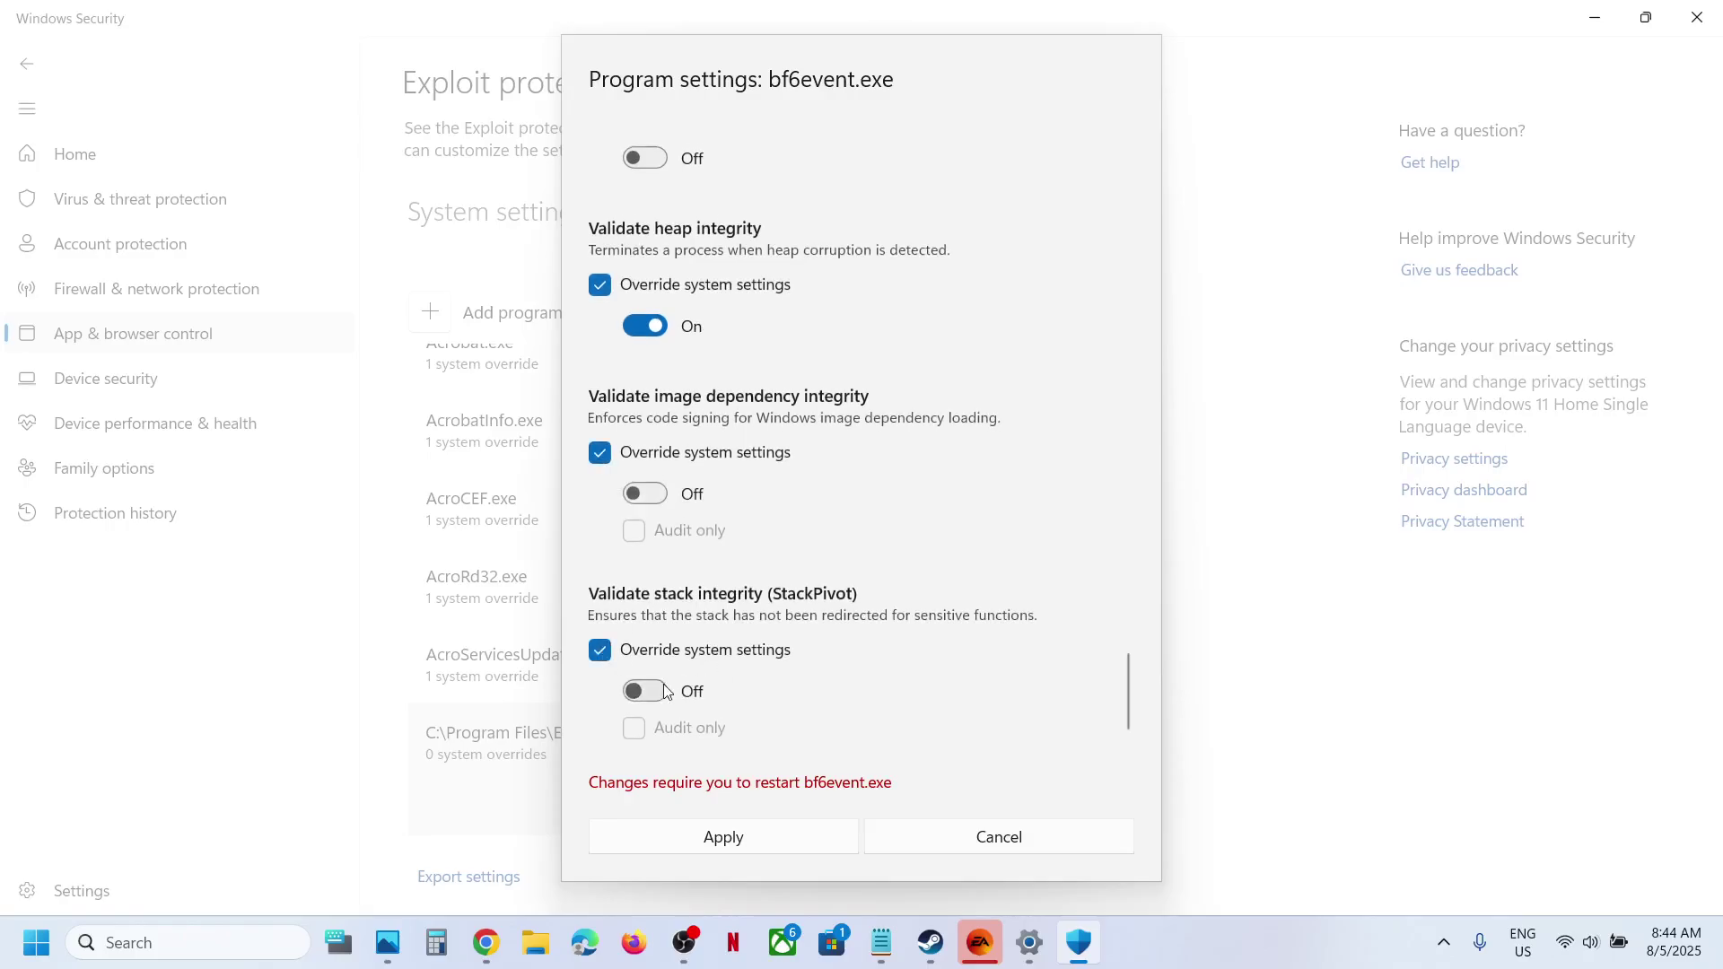
{"action": "scroll", "coordinate": [782, 459], "scroll_direction": "up", "scroll_amount": 5}
{"action": "scroll", "coordinate": [780, 462], "scroll_direction": "down", "scroll_amount": 6}
{"action": "scroll", "coordinate": [781, 466], "scroll_direction": "up", "scroll_amount": 1}
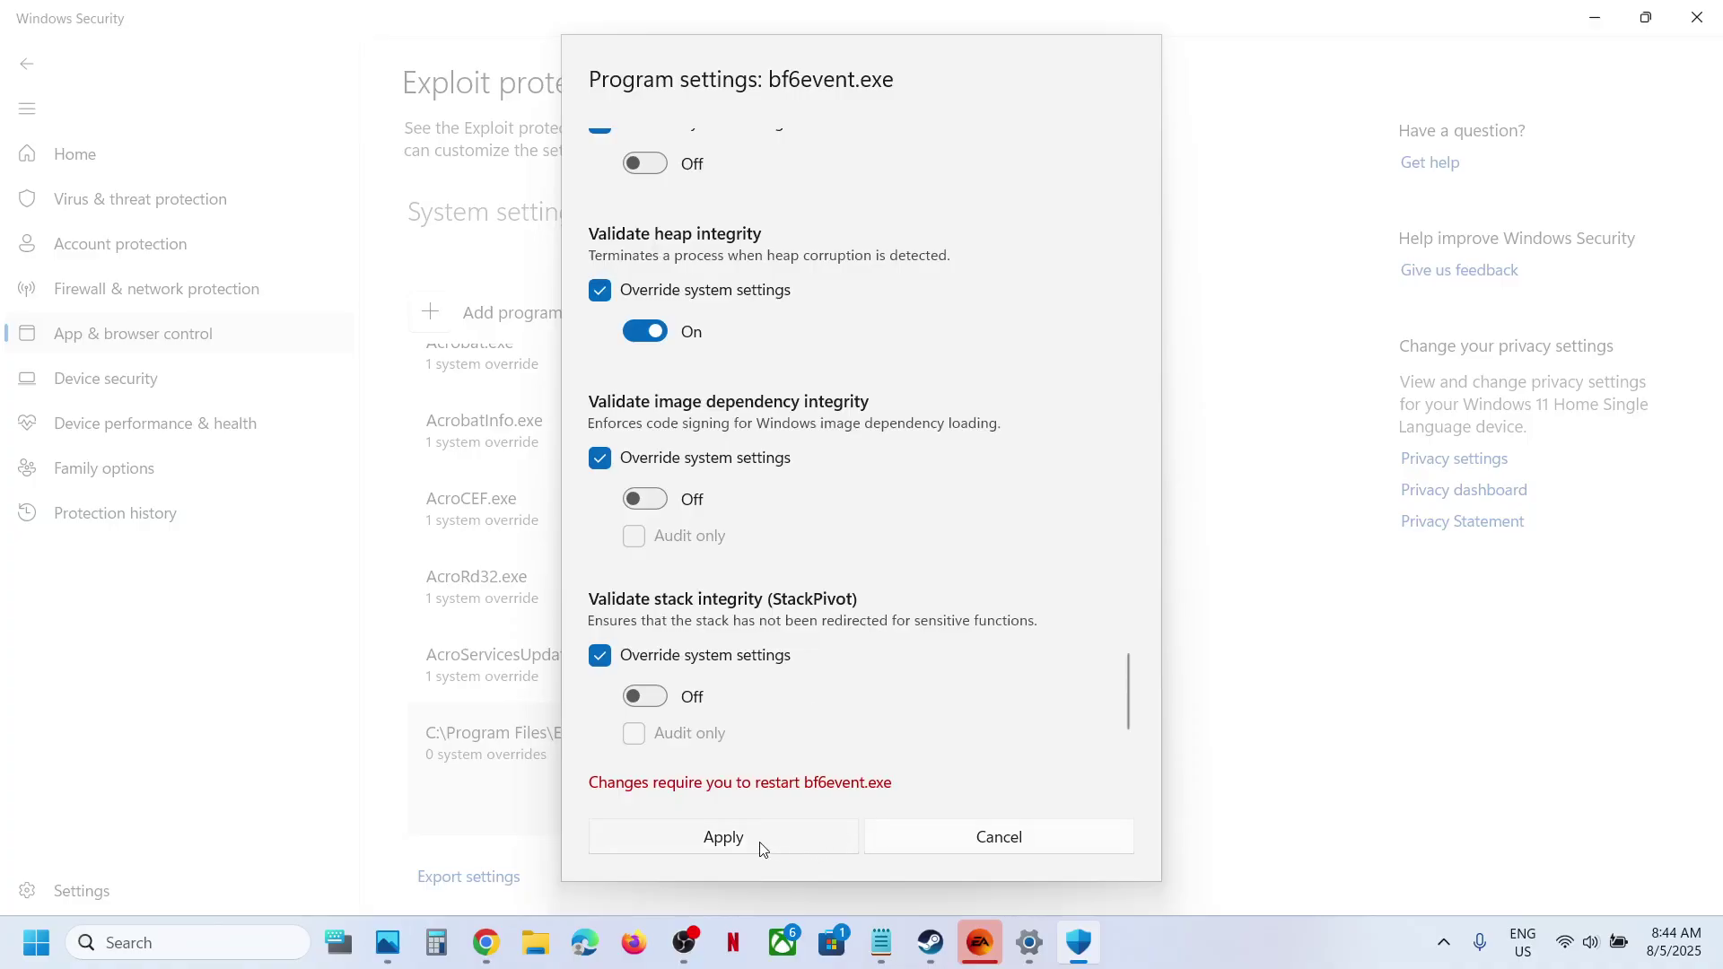
Step: Switch Validate heap integrity to Off for bf6event.exe
{"action": "left_click", "coordinate": [646, 333]}
{"action": "scroll", "coordinate": [660, 390], "scroll_direction": "up", "scroll_amount": 3}
{"action": "scroll", "coordinate": [661, 390], "scroll_direction": "up", "scroll_amount": 5}
{"action": "scroll", "coordinate": [661, 391], "scroll_direction": "up", "scroll_amount": 5}
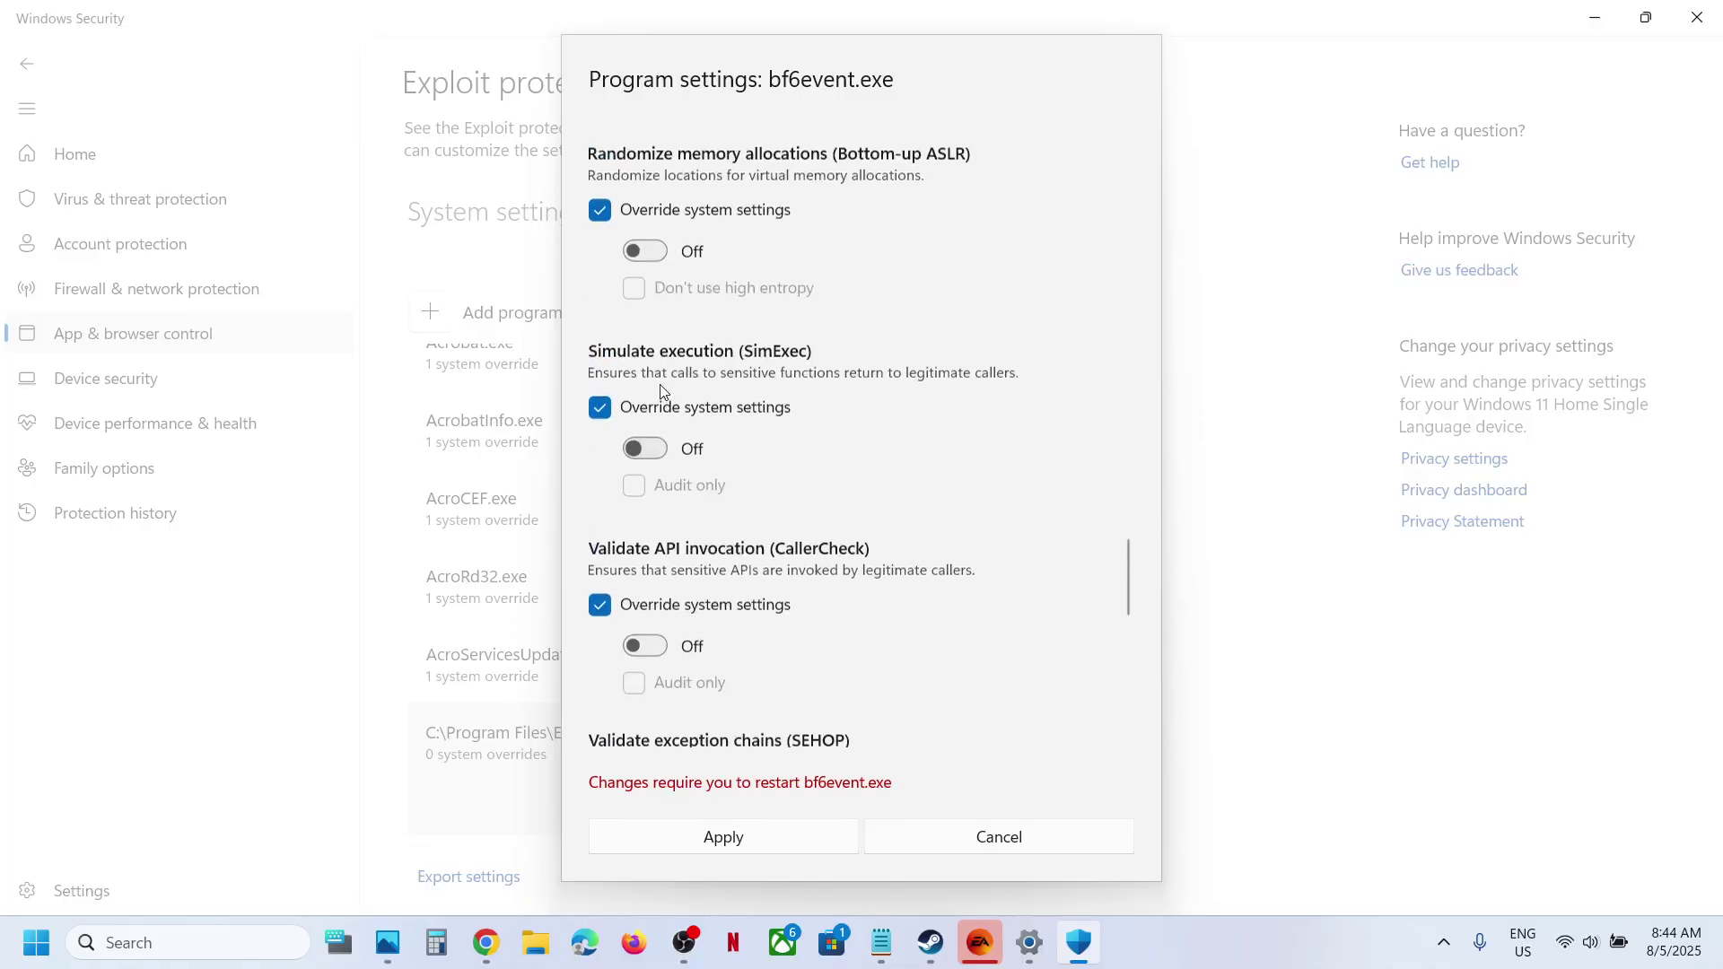
{"action": "scroll", "coordinate": [659, 390], "scroll_direction": "up", "scroll_amount": 5}
{"action": "scroll", "coordinate": [661, 391], "scroll_direction": "up", "scroll_amount": 5}
{"action": "scroll", "coordinate": [659, 391], "scroll_direction": "up", "scroll_amount": 5}
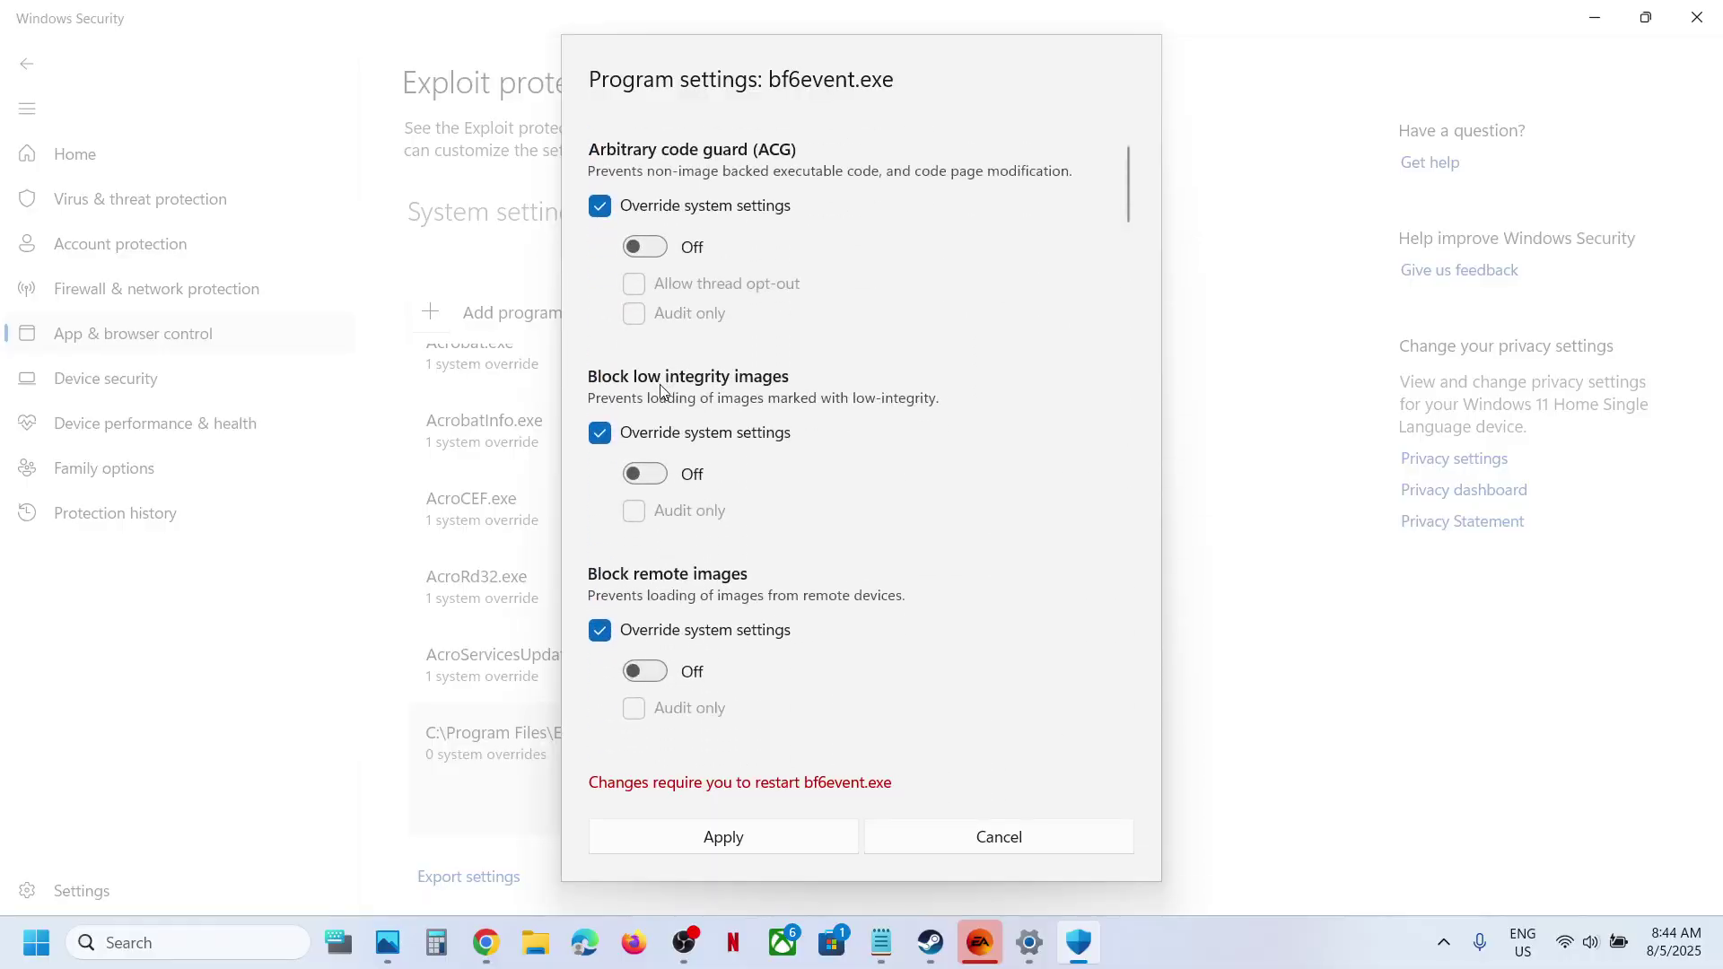
{"action": "scroll", "coordinate": [795, 628], "scroll_direction": "down", "scroll_amount": 10}
{"action": "scroll", "coordinate": [796, 628], "scroll_direction": "down", "scroll_amount": 5}
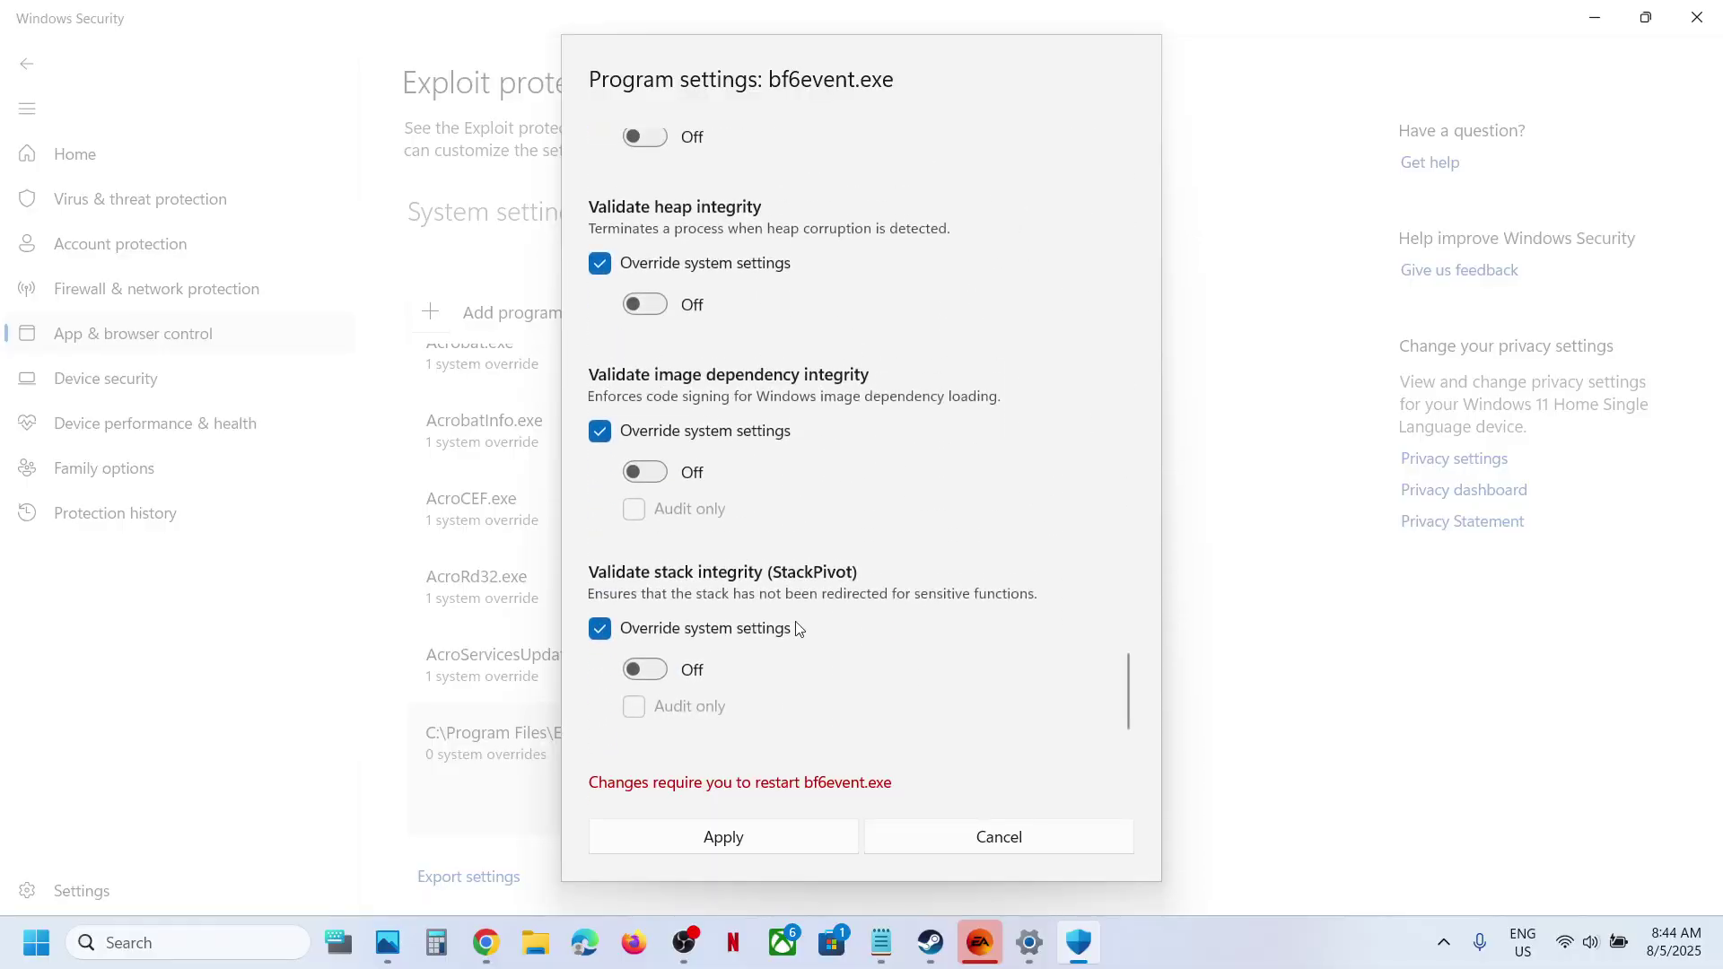
Step: Apply the bf6event.exe overrides and approve the User Account Control prompt
{"action": "left_click", "coordinate": [728, 836]}
{"action": "left_click", "coordinate": [748, 650]}
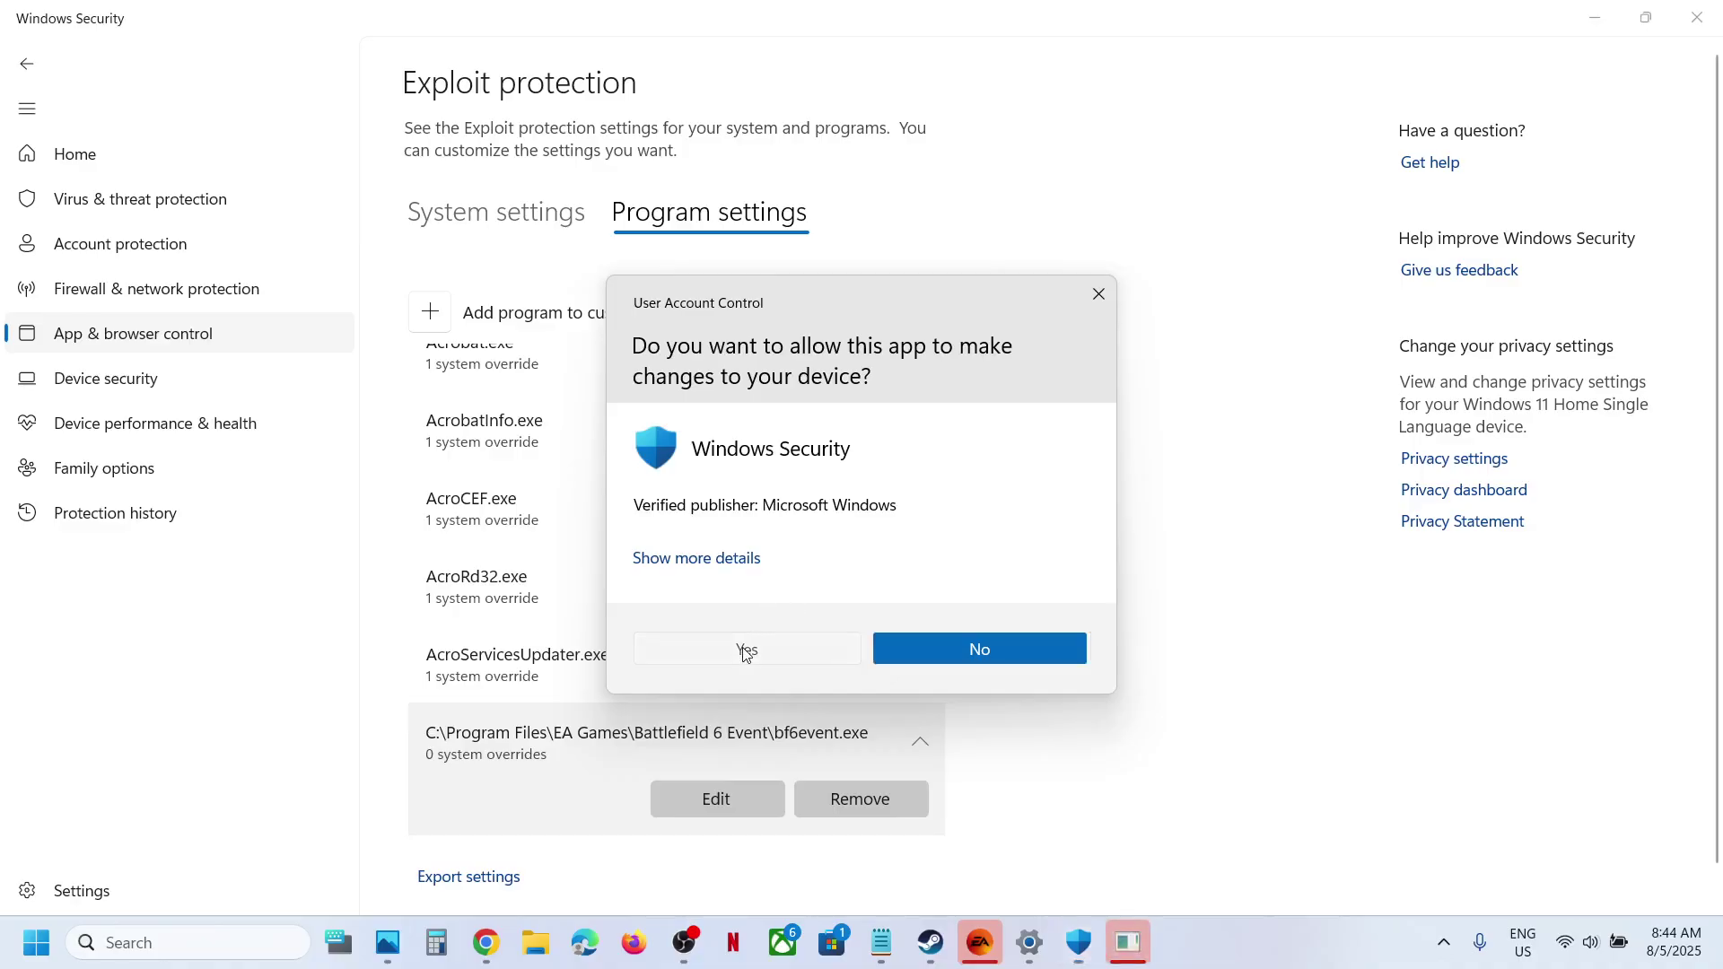
{"action": "scroll", "coordinate": [705, 702], "scroll_direction": "down", "scroll_amount": 2}
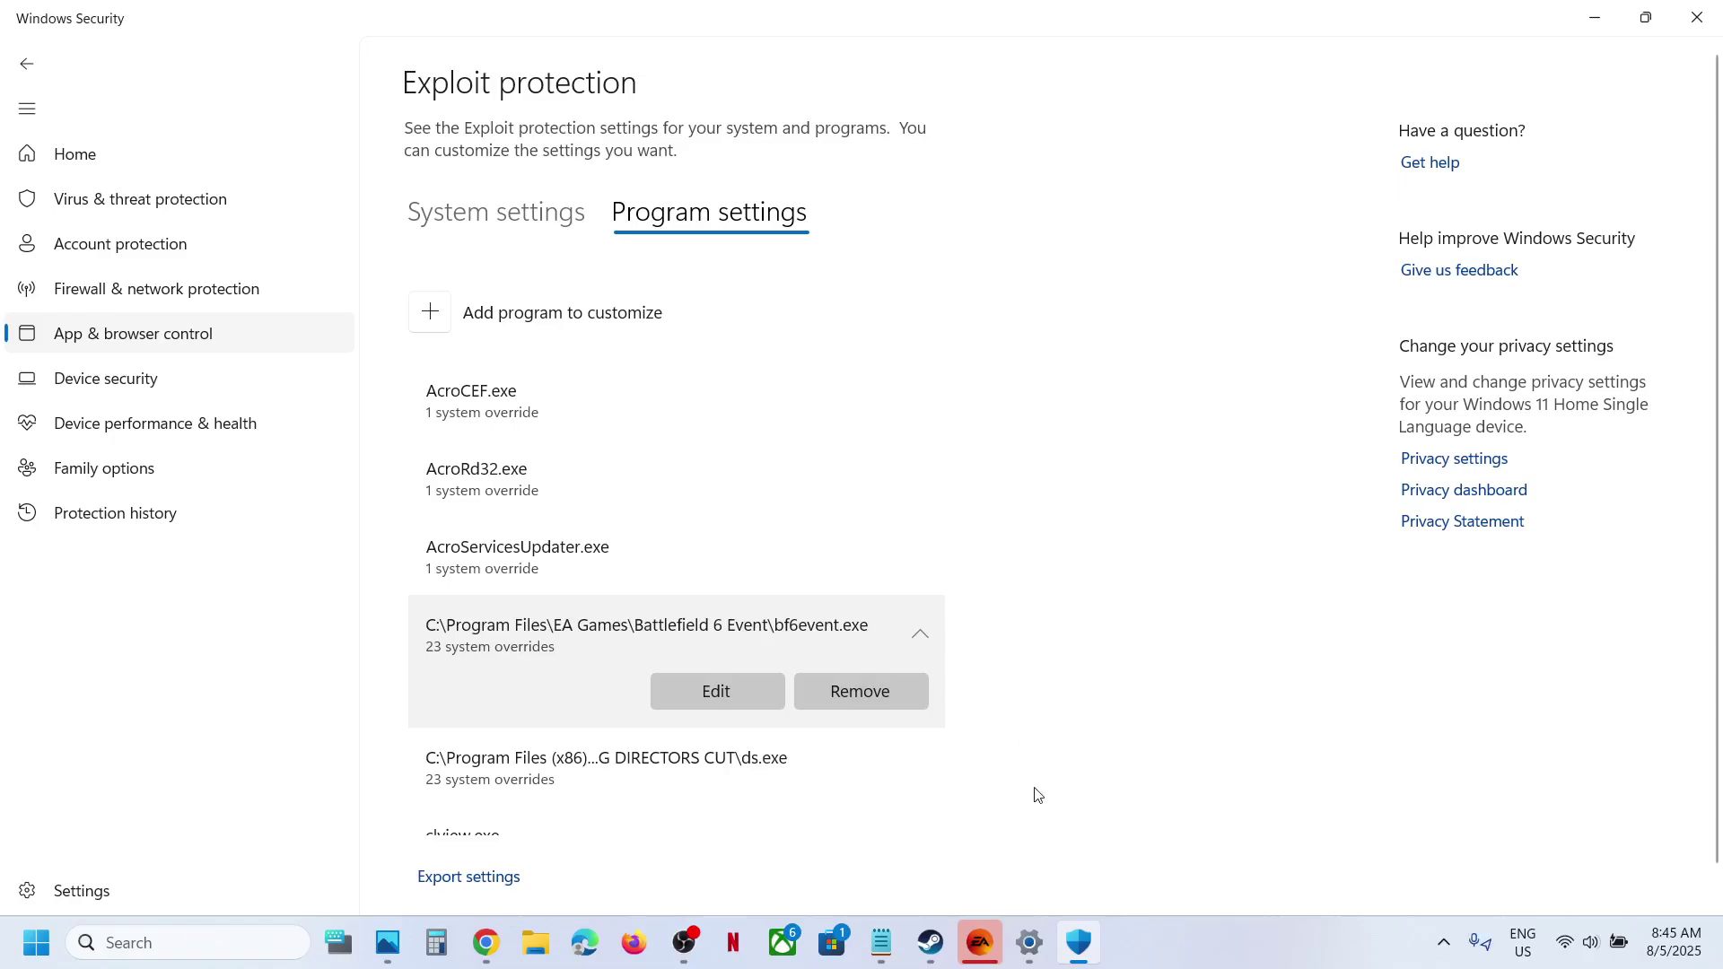
Step: Switch via Steam back to the EA app's Battlefield 6 Open Beta page
{"action": "left_click", "coordinate": [942, 941]}
{"action": "mouse_move", "coordinate": [979, 940]}
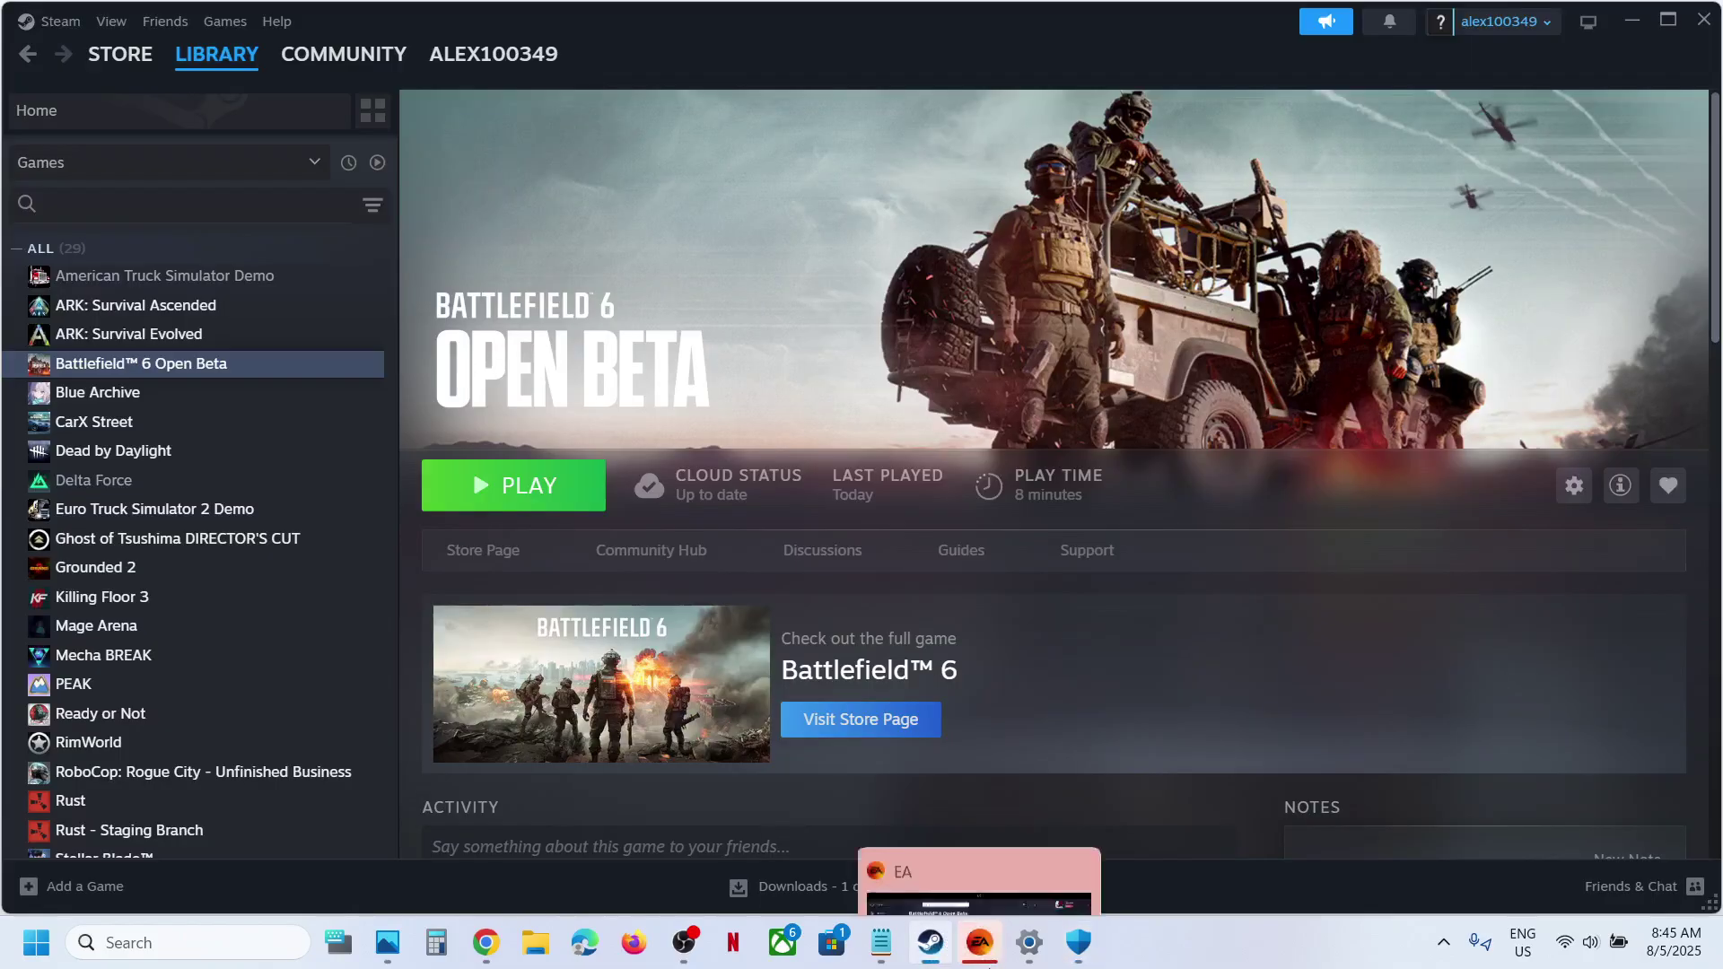
{"action": "left_click", "coordinate": [978, 889]}
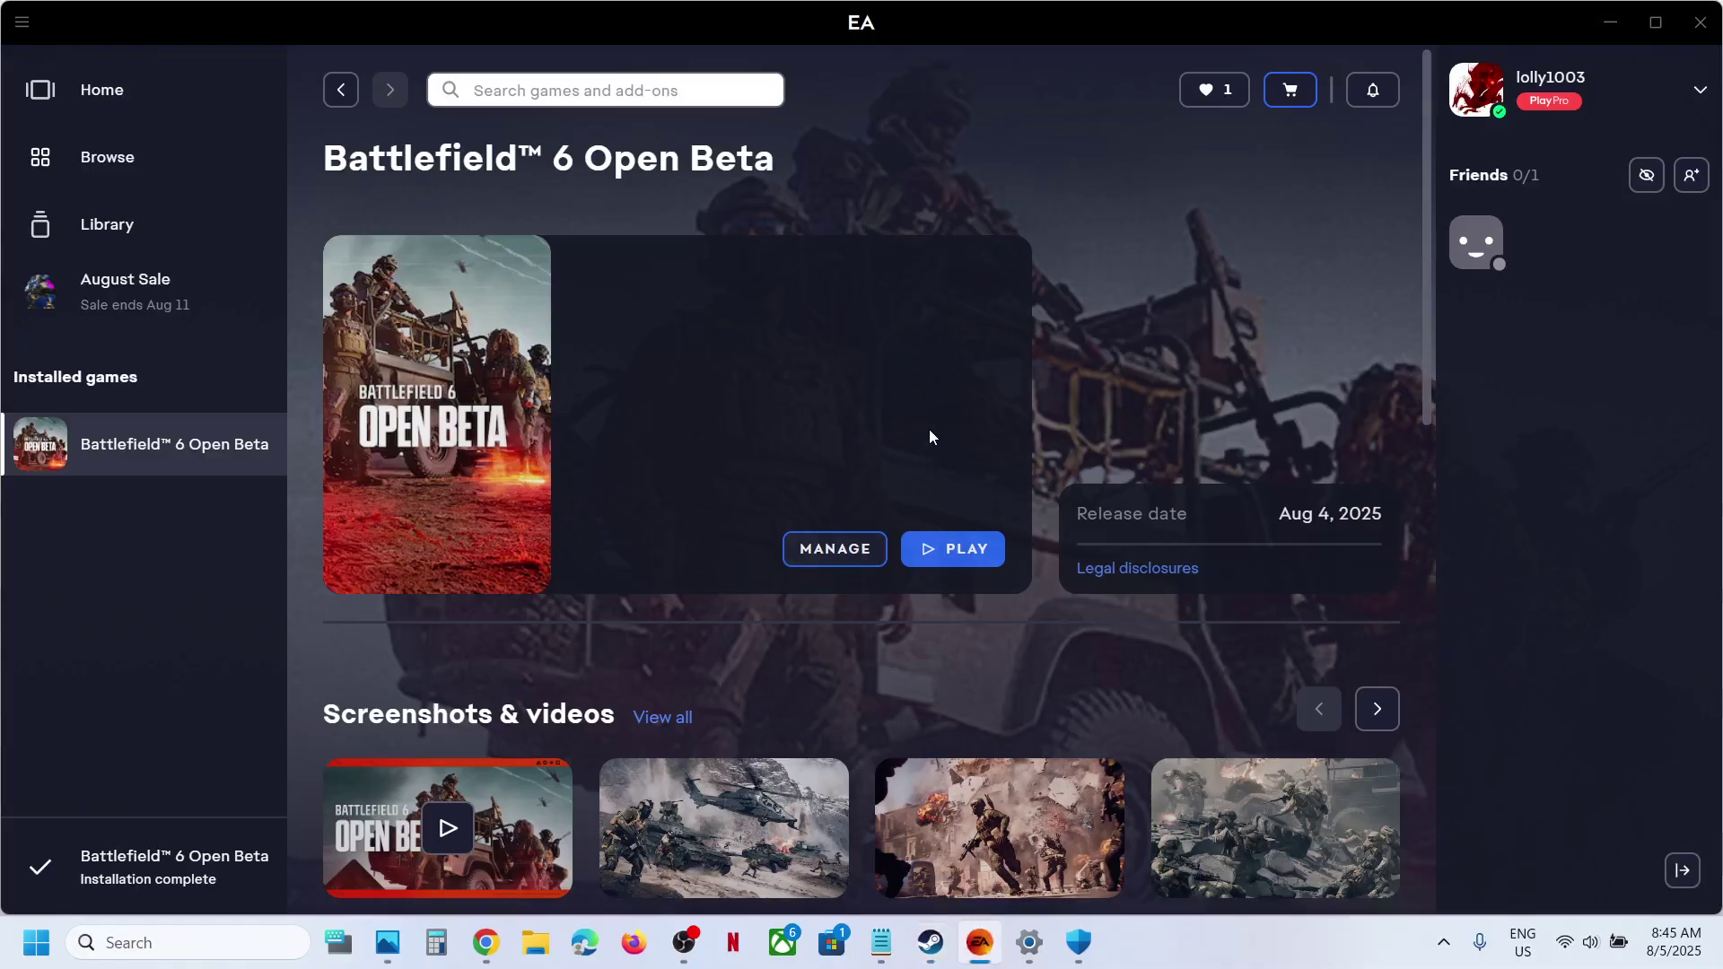